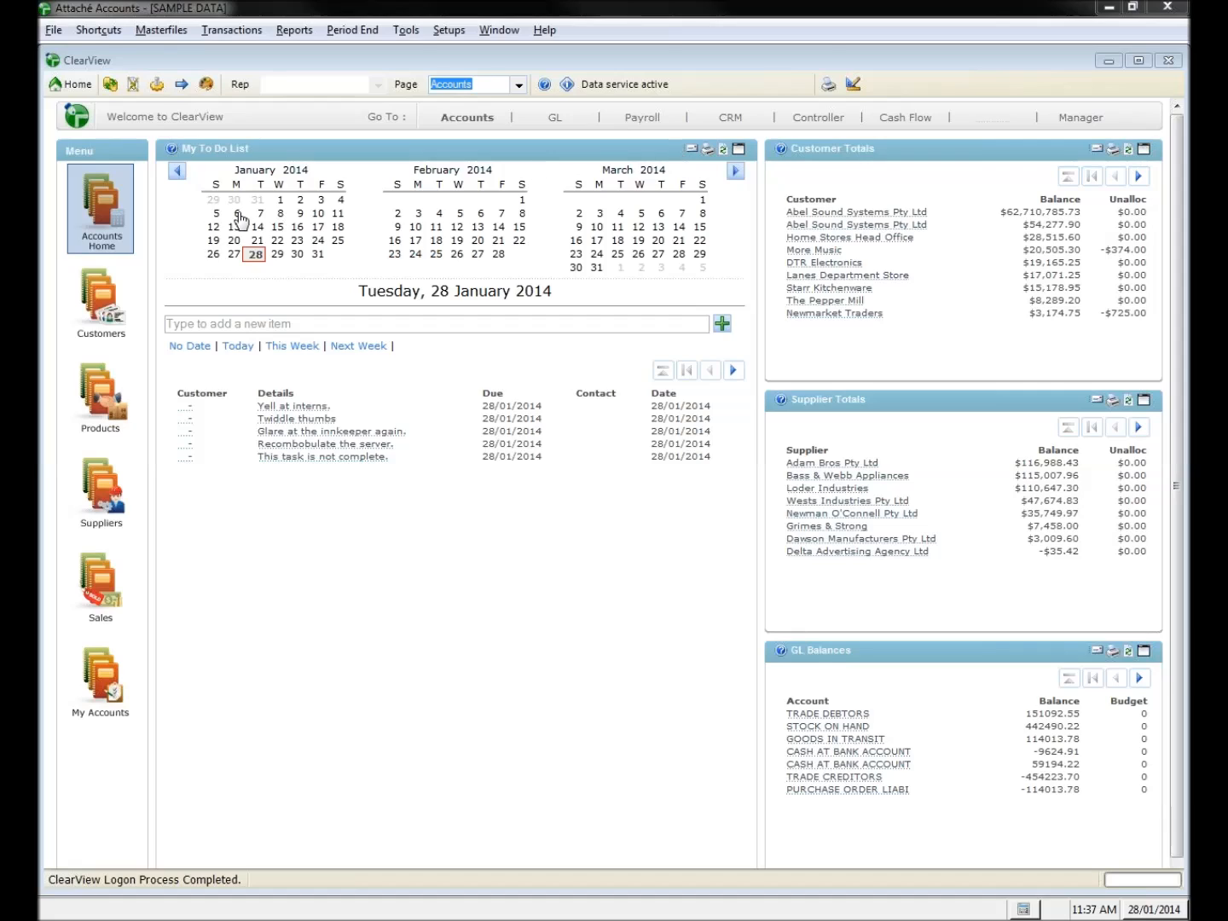
# - Close the ClearView dashboard and reopen the SAMPLE DATA company, declining the company data archive
pyautogui.click(129, 87)
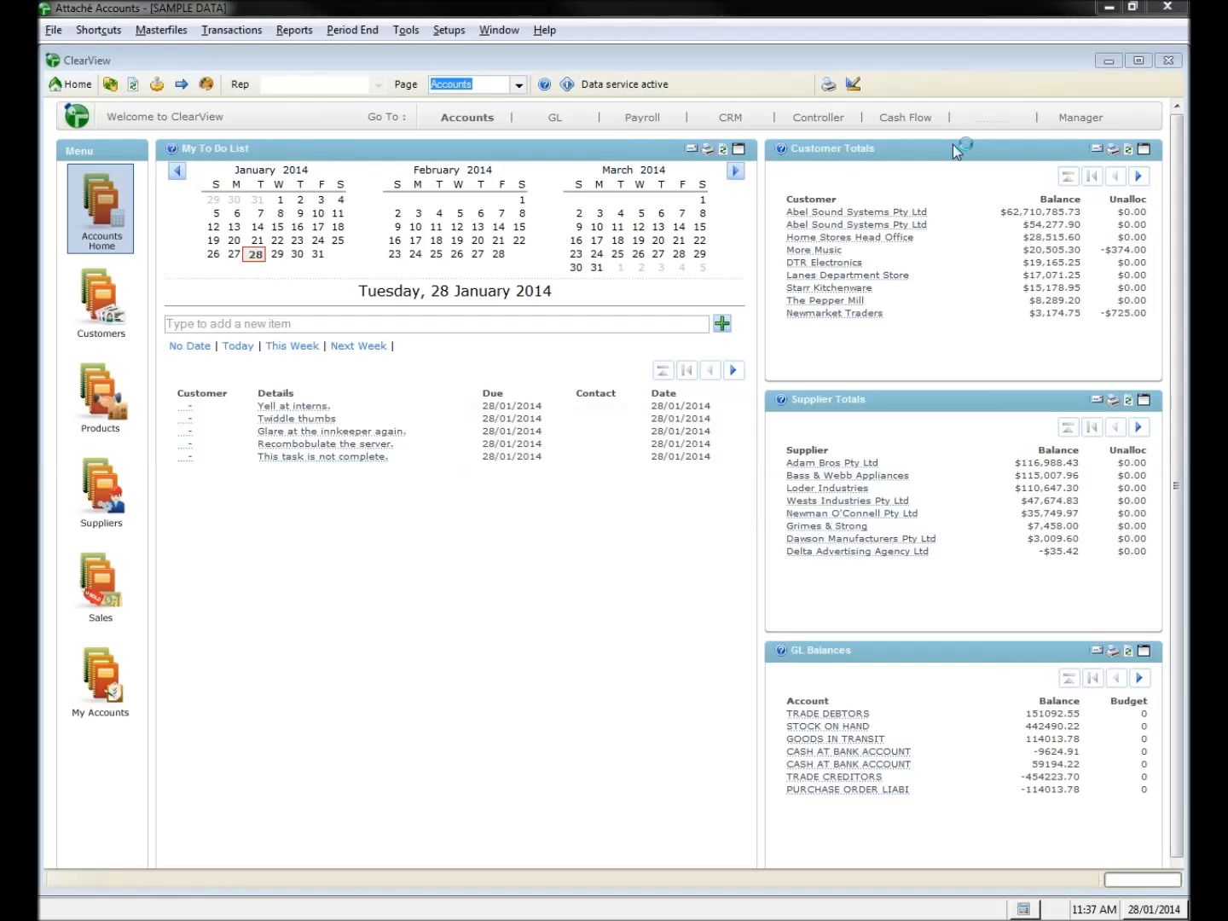
pyautogui.click(1167, 61)
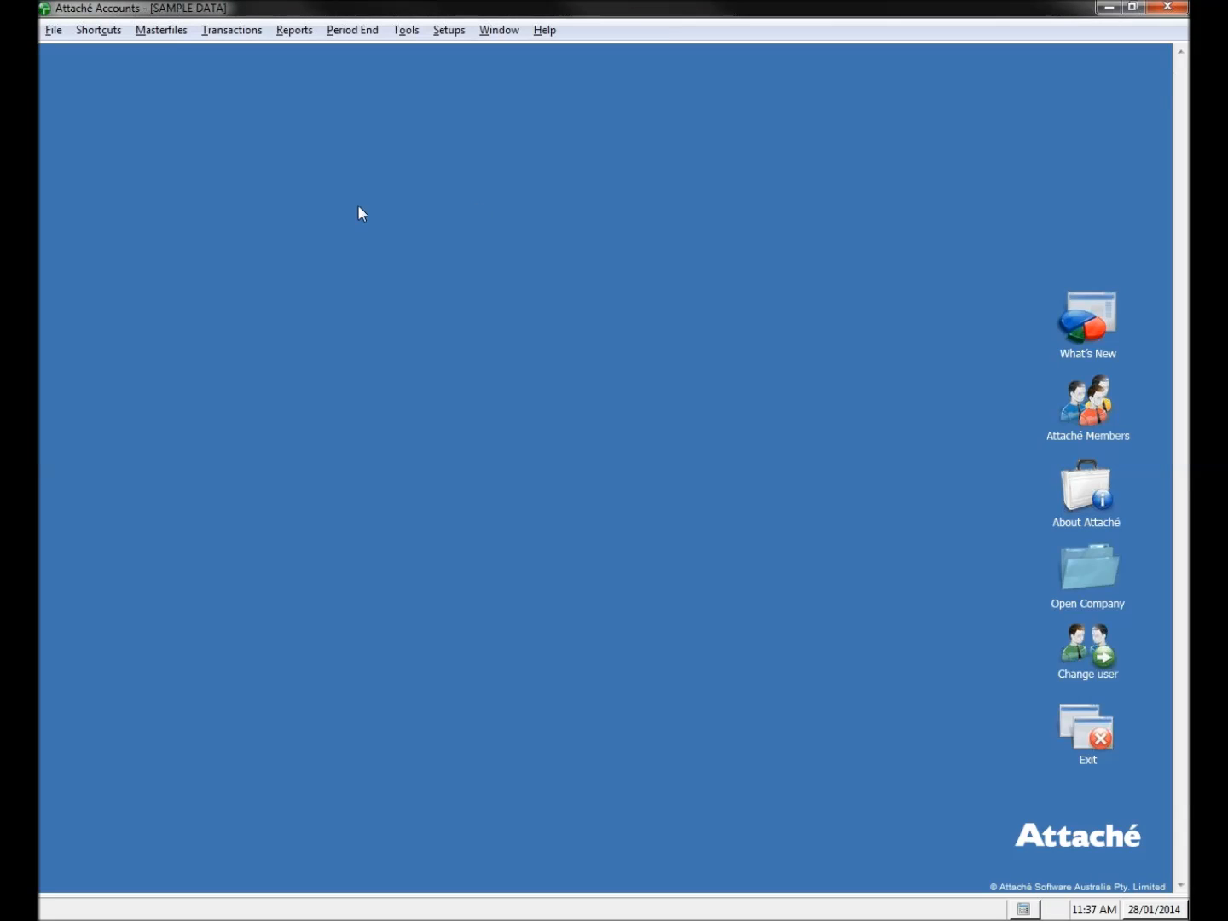
pyautogui.click(51, 29)
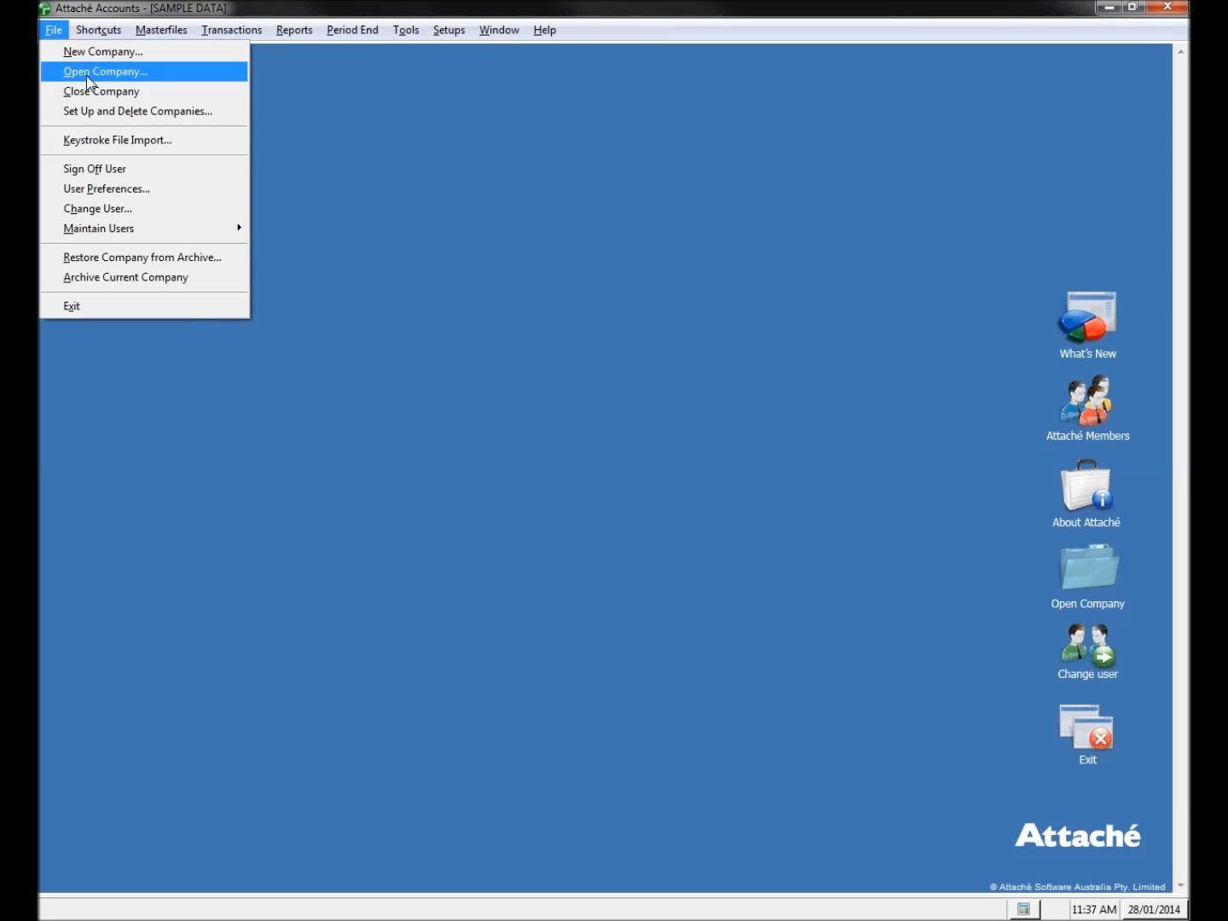
pyautogui.click(85, 71)
pyautogui.click(568, 489)
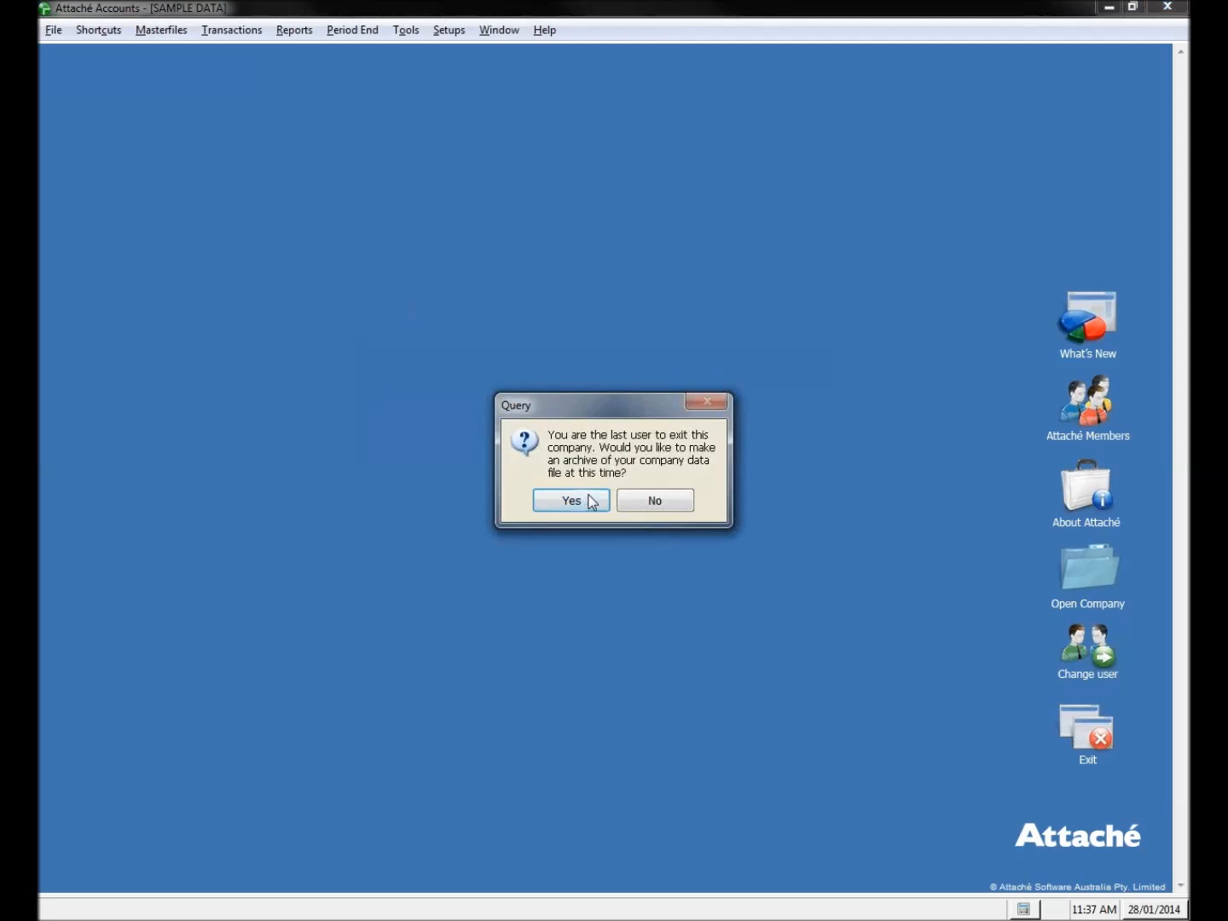
pyautogui.click(655, 503)
pyautogui.doubleClick(311, 266)
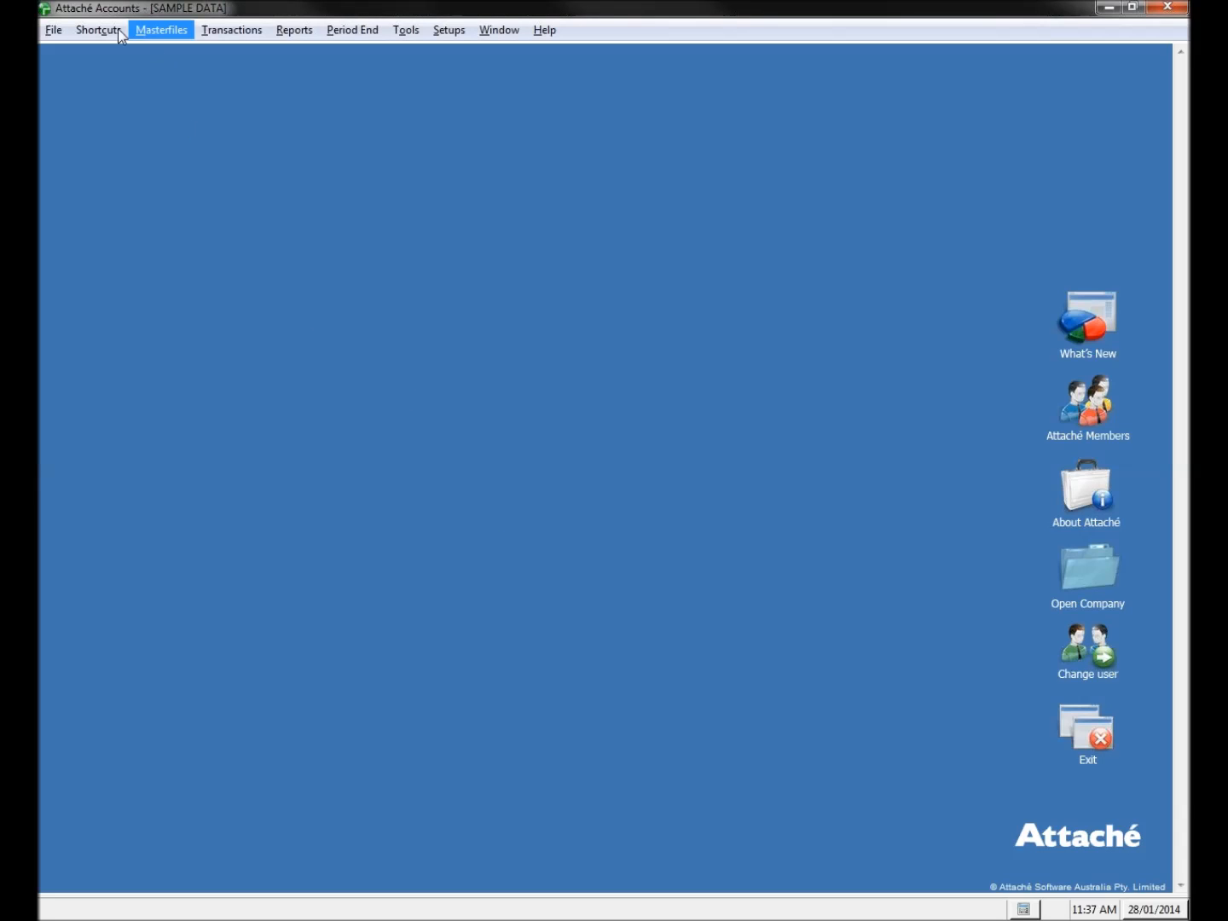
# - Change the signed-in user to SUPERVISOR, declining the company data archive
pyautogui.click(54, 29)
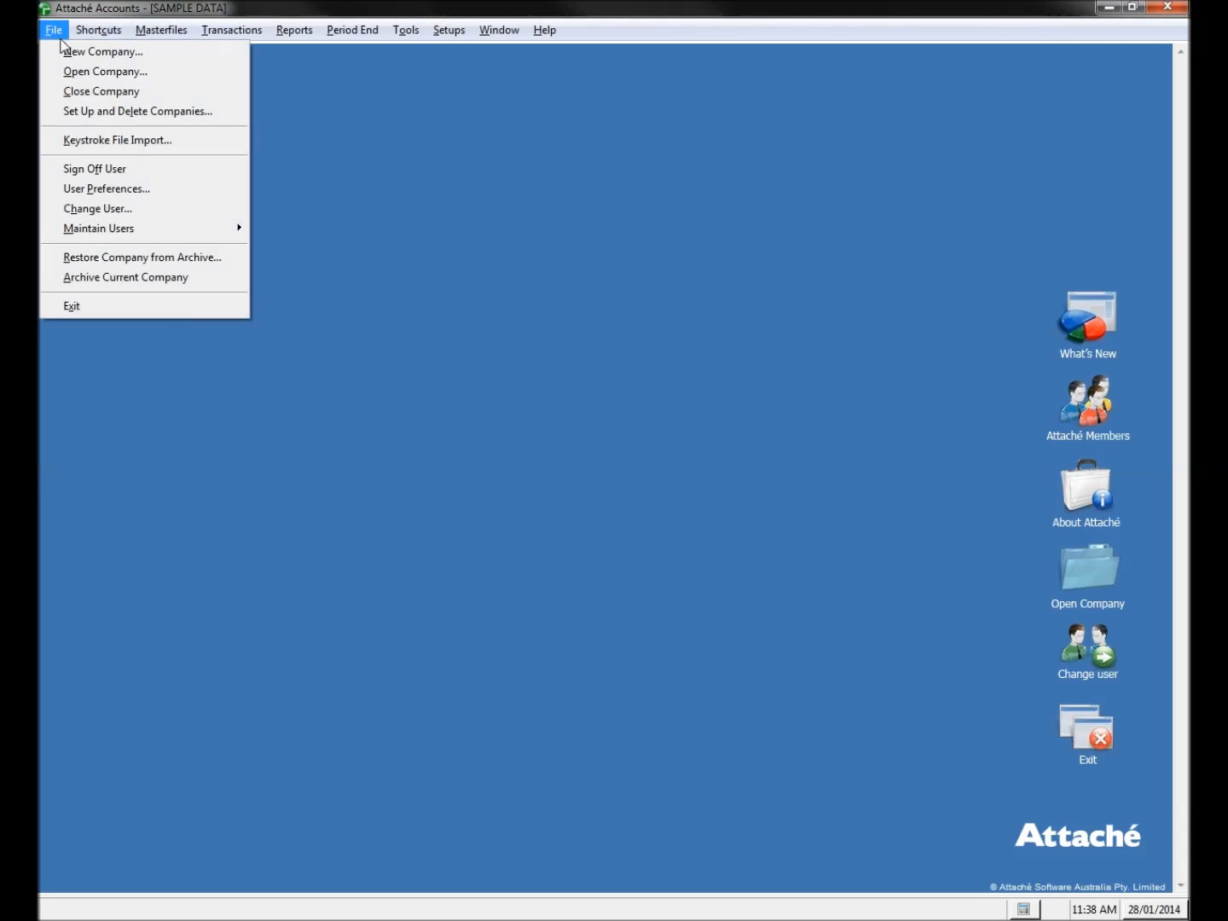
pyautogui.click(140, 209)
pyautogui.click(576, 496)
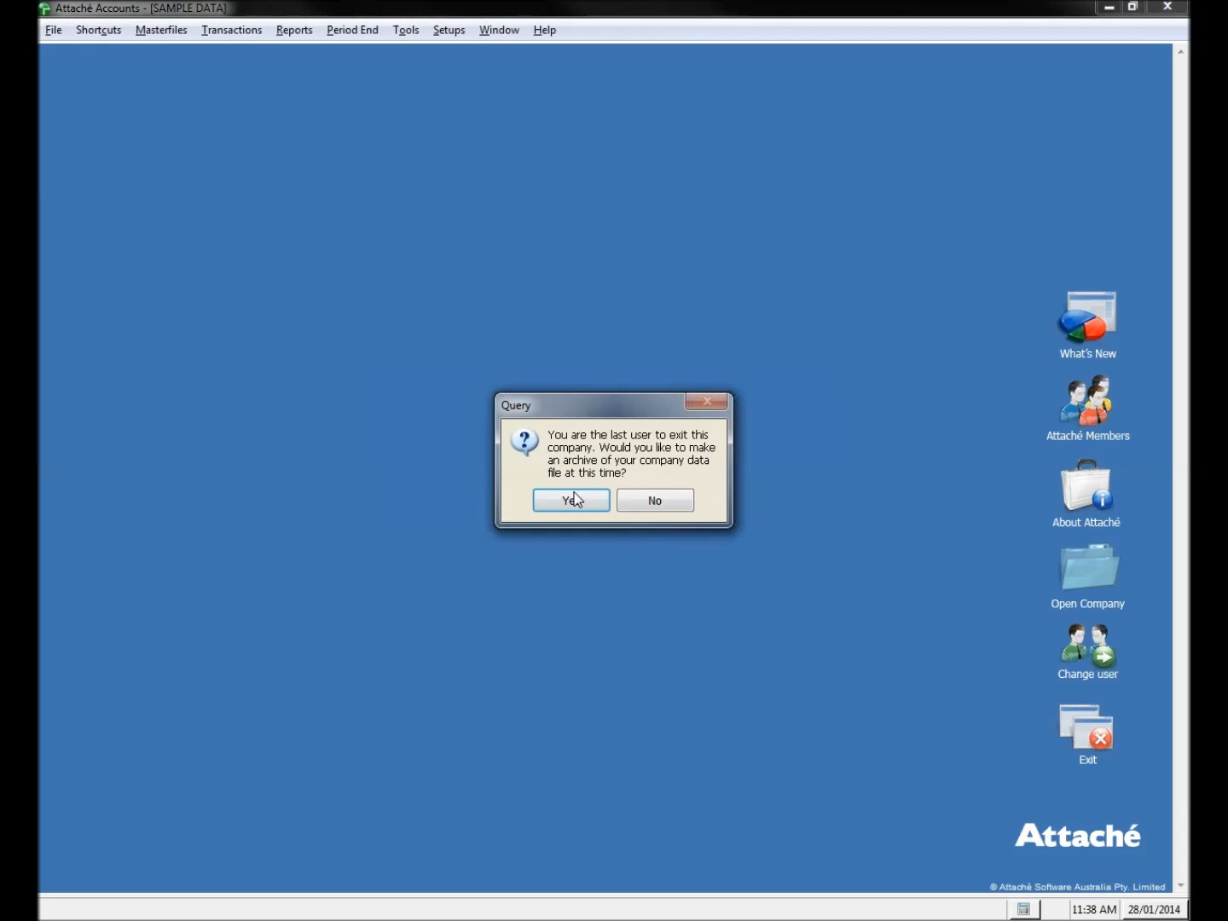
pyautogui.click(644, 502)
pyautogui.write('SUPERVISOR')
pyautogui.press('Tab')
pyautogui.press('Return')
pyautogui.press('Return')
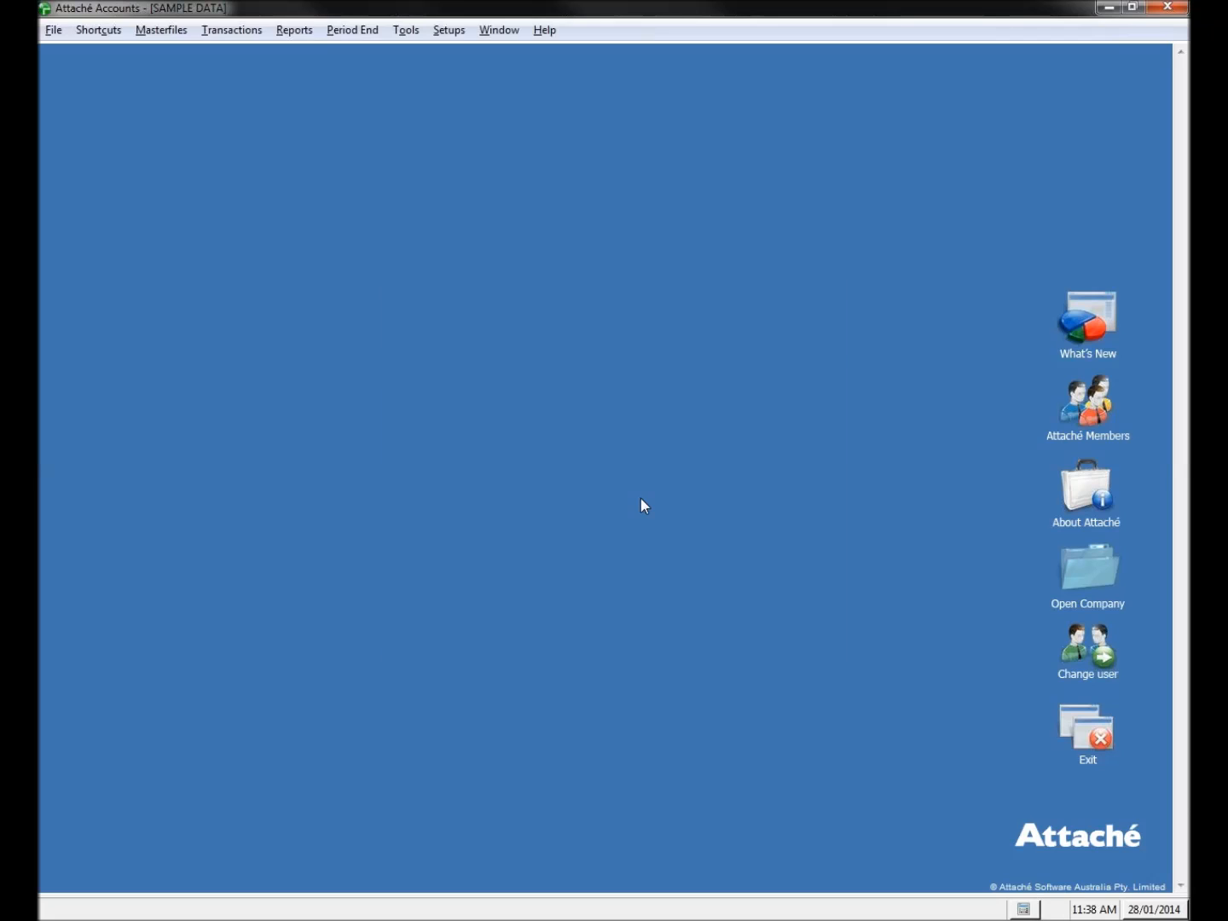
# - Open the ClearView Business Intelligence dashboard and continue past its welcome page
pyautogui.click(162, 30)
pyautogui.moveTo(228, 189)
pyautogui.moveTo(296, 194)
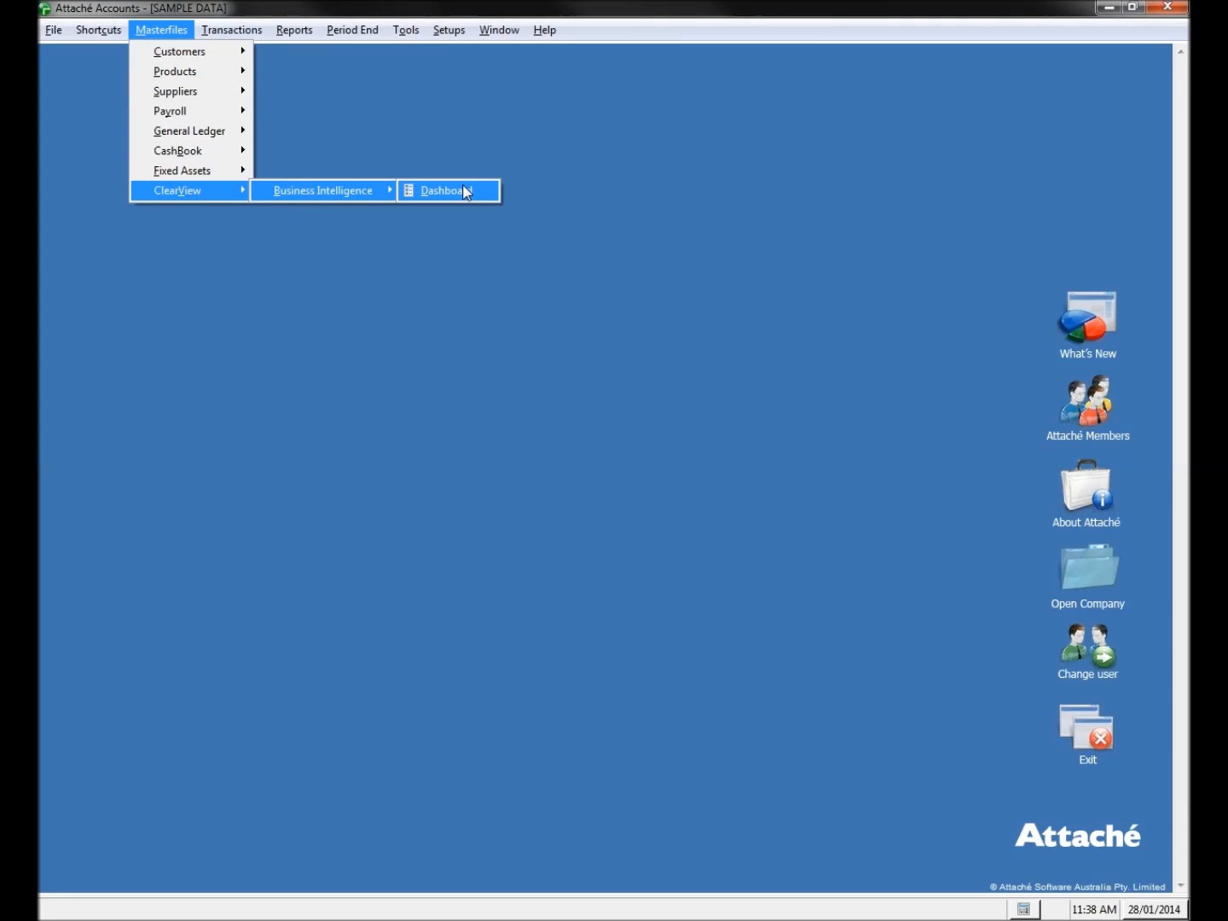
pyautogui.click(466, 188)
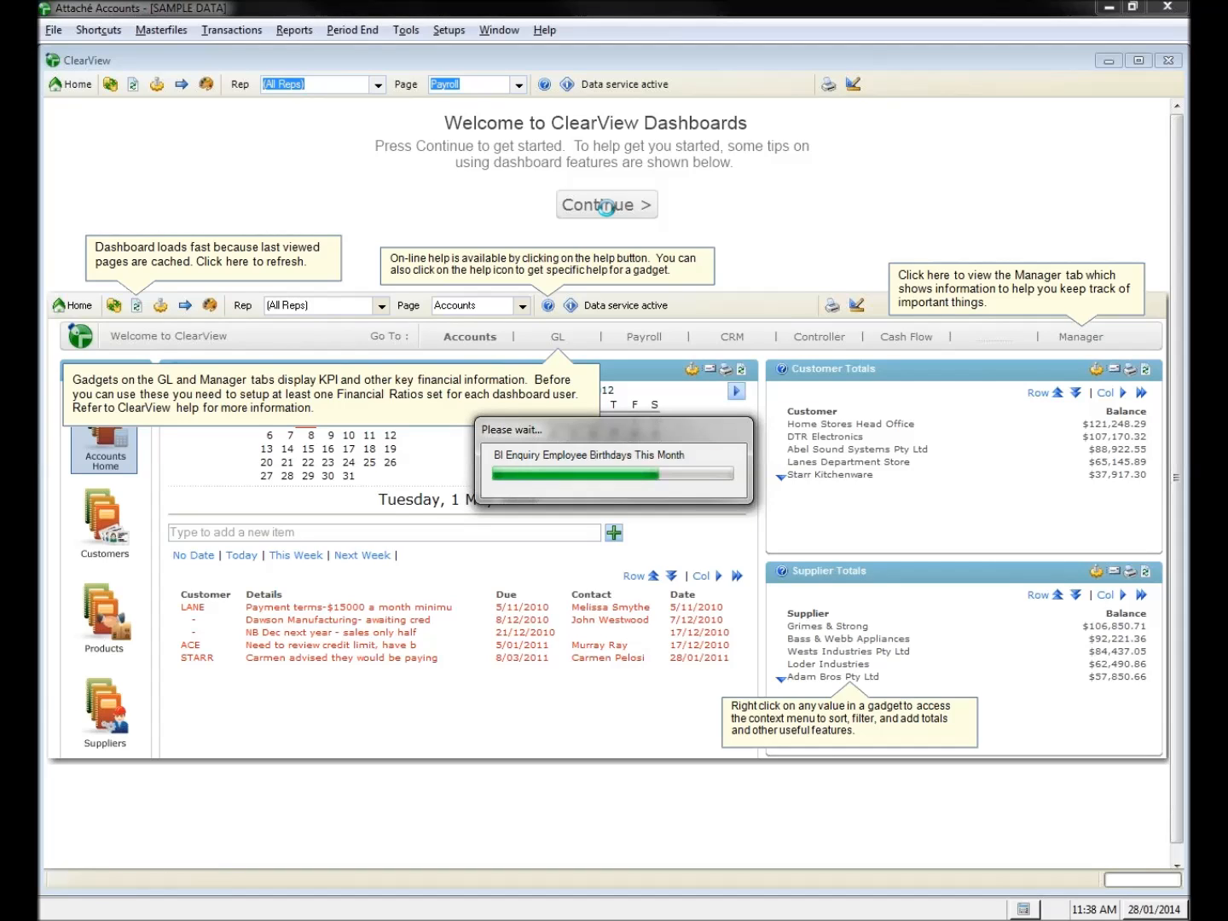
pyautogui.click(607, 209)
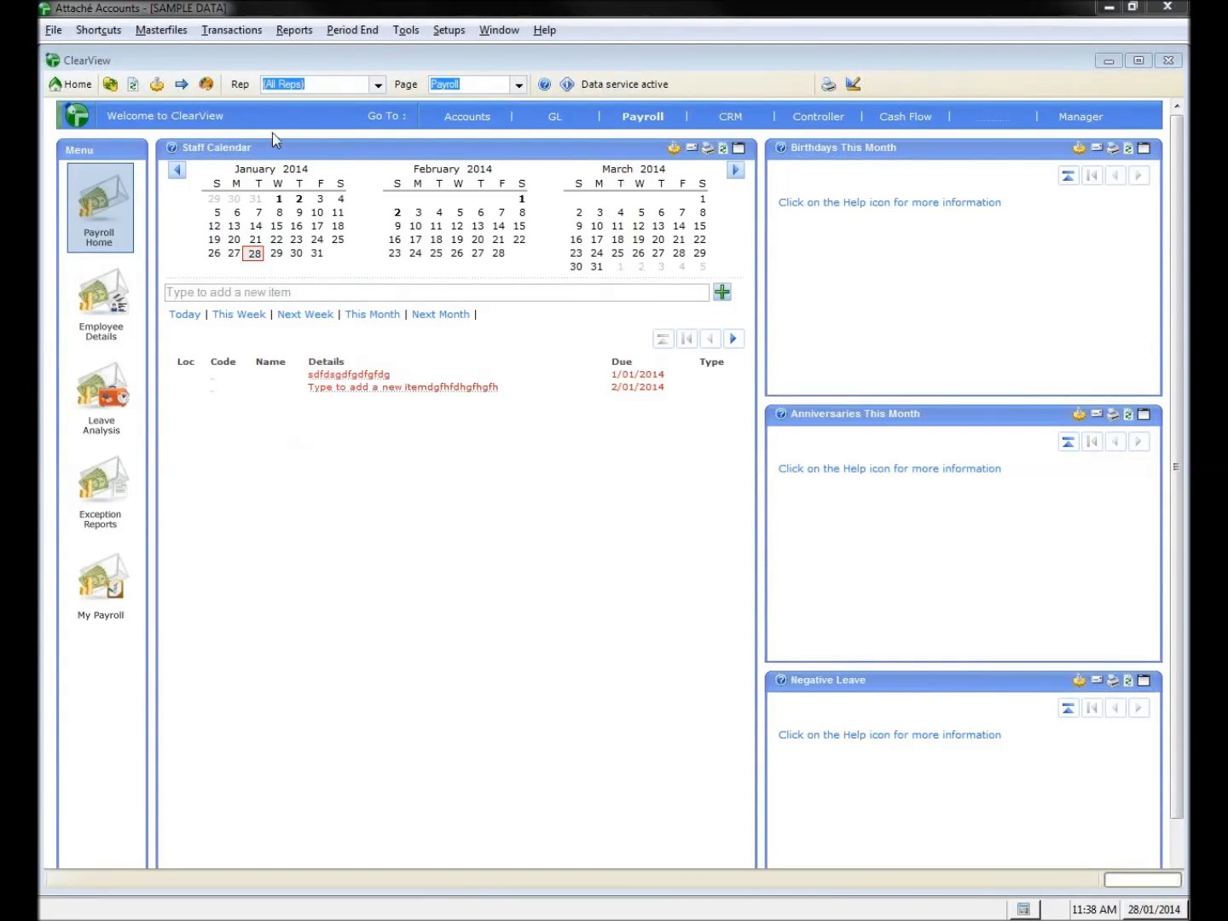
# - Go to the Accounts page and check the My To Do List gadget's data source in its properties, without saving
pyautogui.click(457, 116)
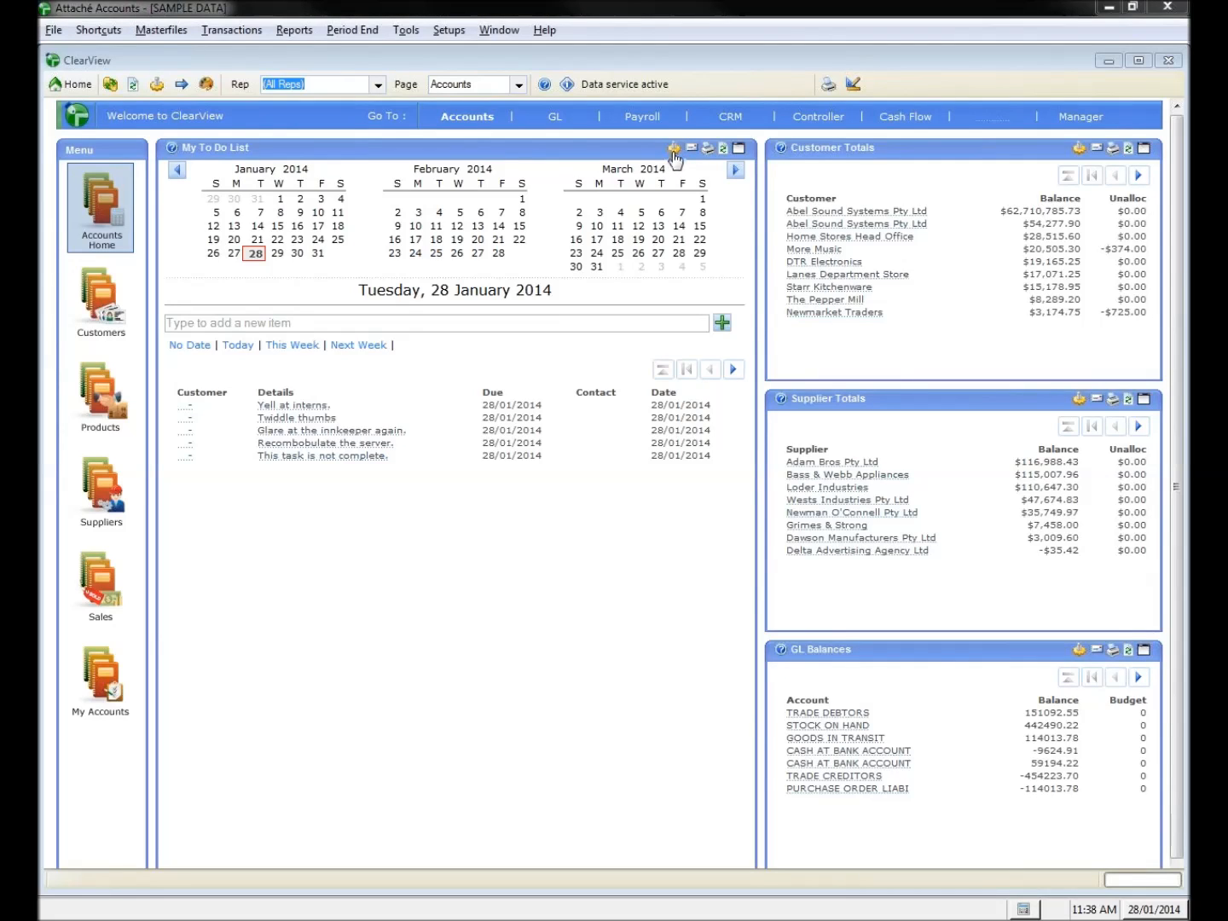
pyautogui.click(673, 149)
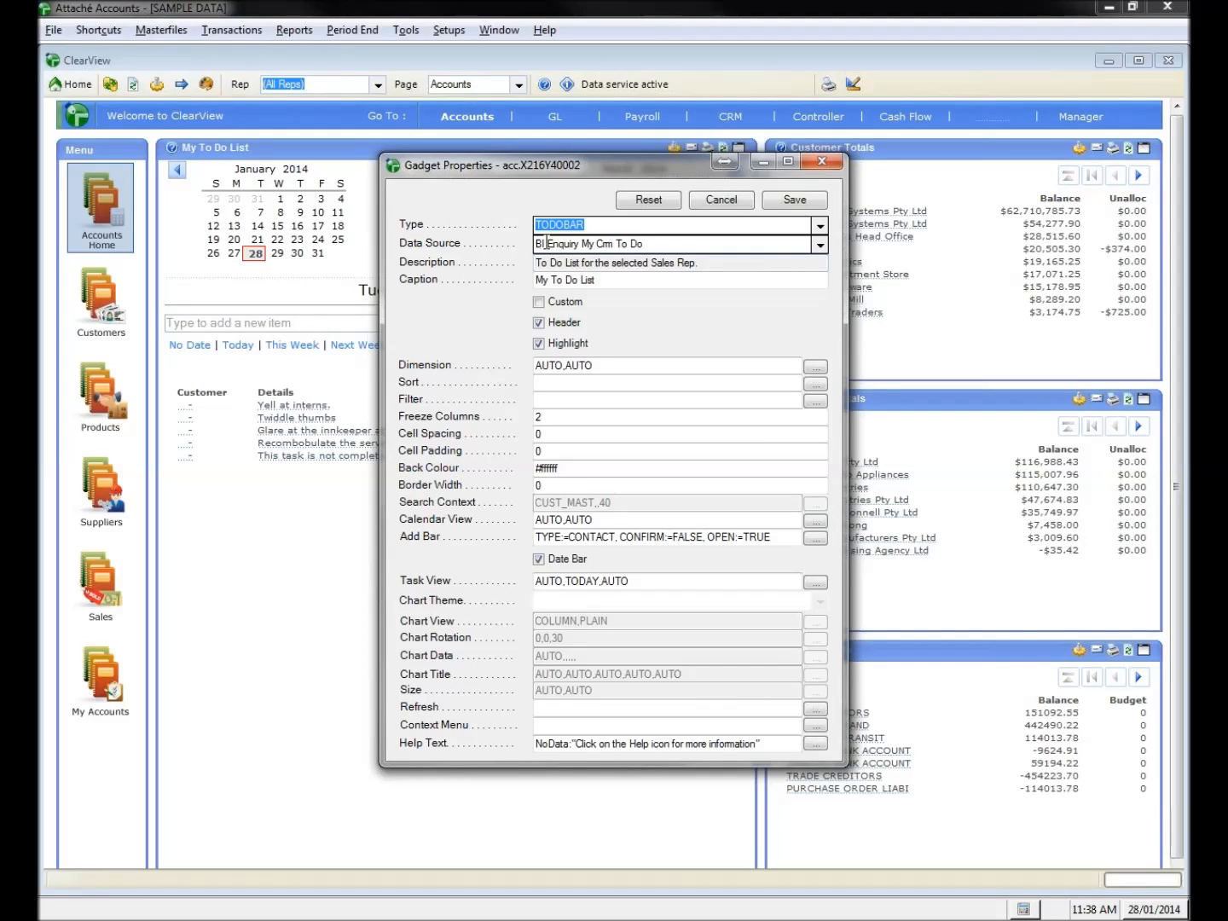
pyautogui.click(722, 200)
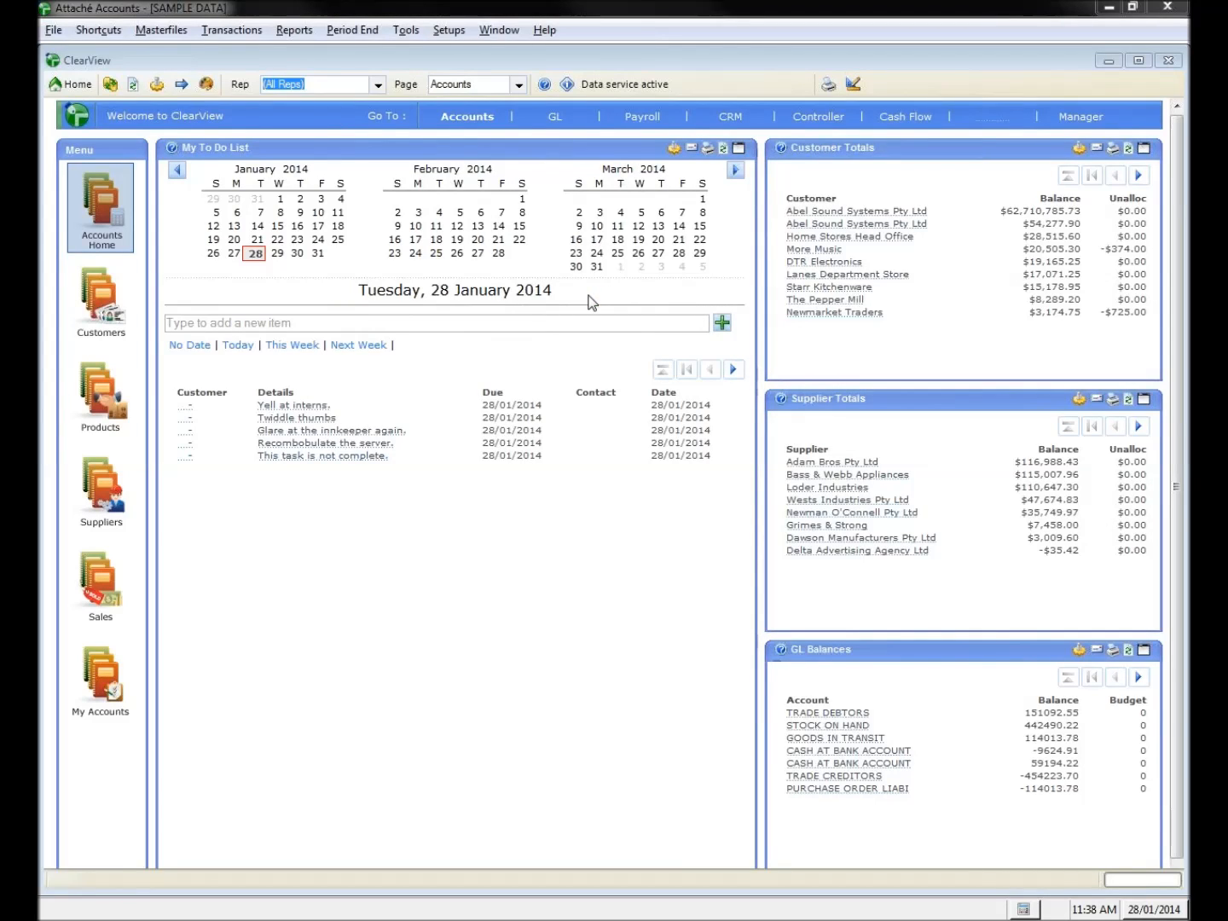
# - Switch to the ClearView Report Designer and choose to copy an existing report
pyautogui.click(853, 84)
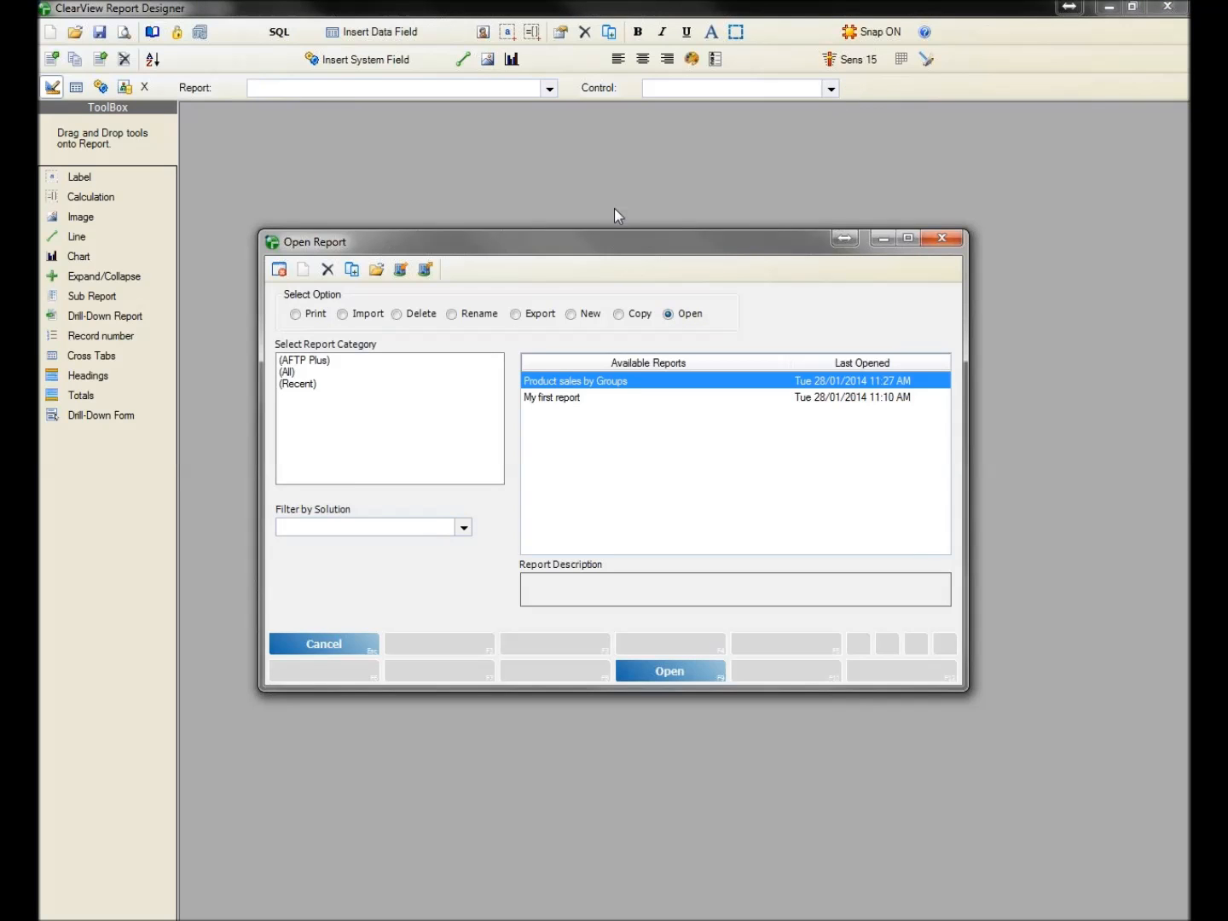
pyautogui.click(620, 314)
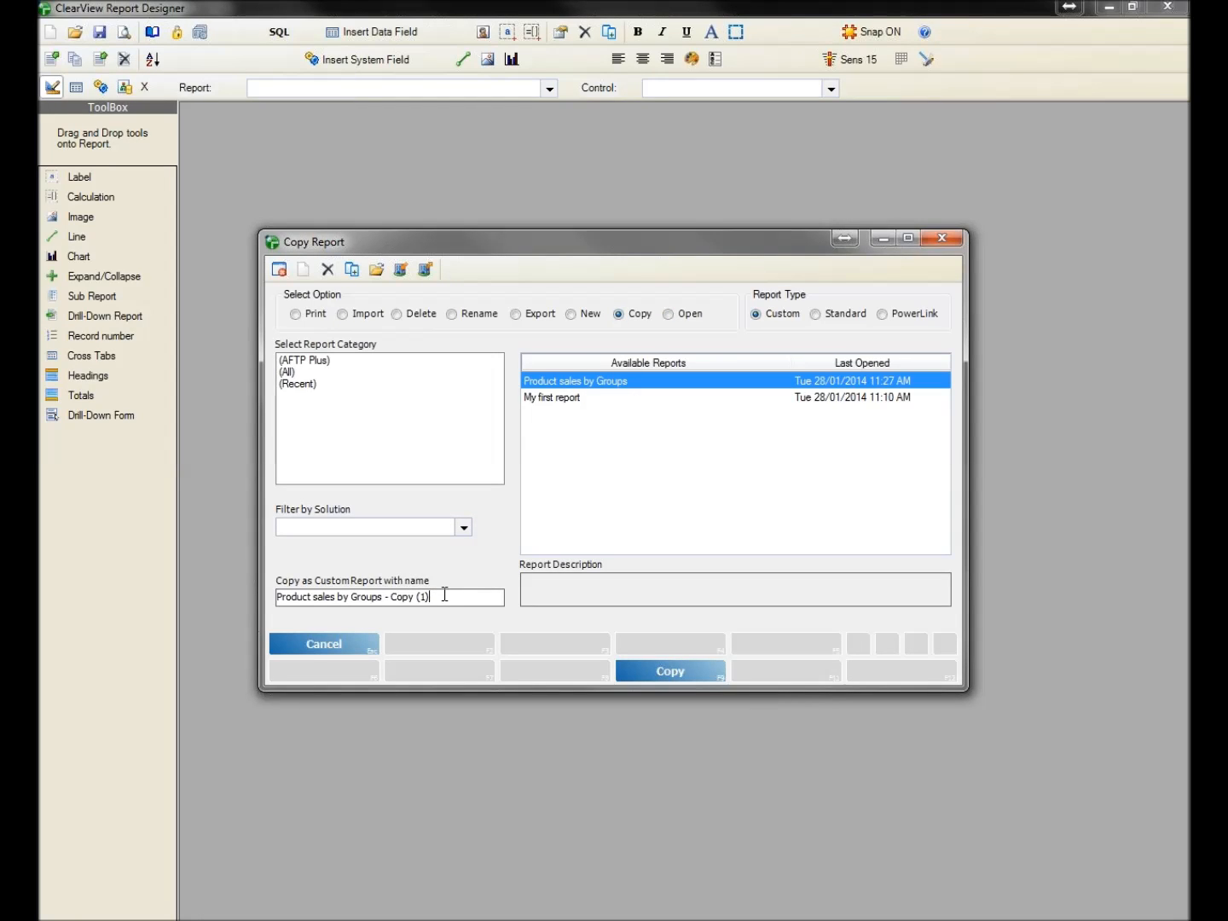
# - Name the custom report copy "Completed tasks"
pyautogui.moveTo(445, 595); pyautogui.dragTo(245, 602)
pyautogui.write('C')
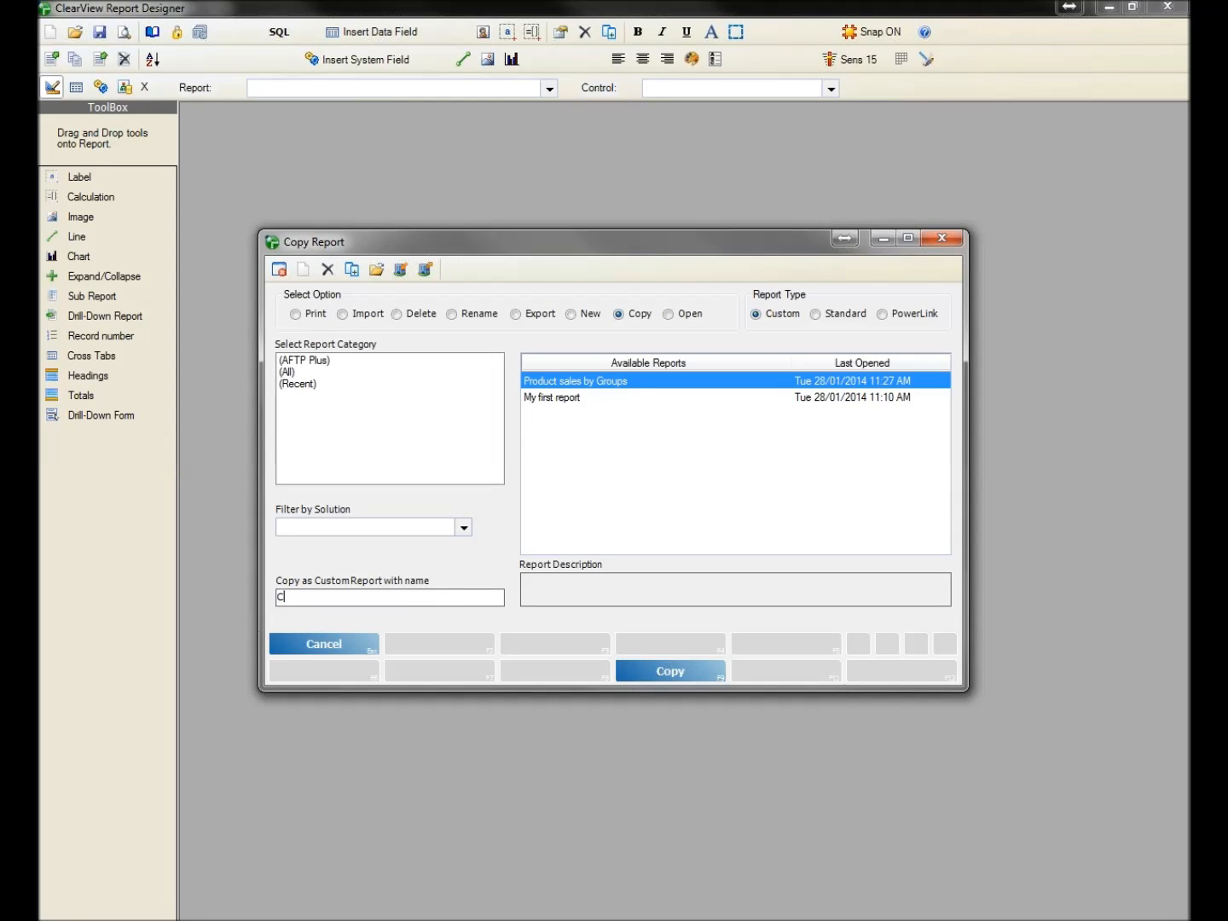
pyautogui.write('ompleted tasks')
# - Set the report type to Standard and select the BI Enquiry CRM My To Do List report
pyautogui.click(833, 319)
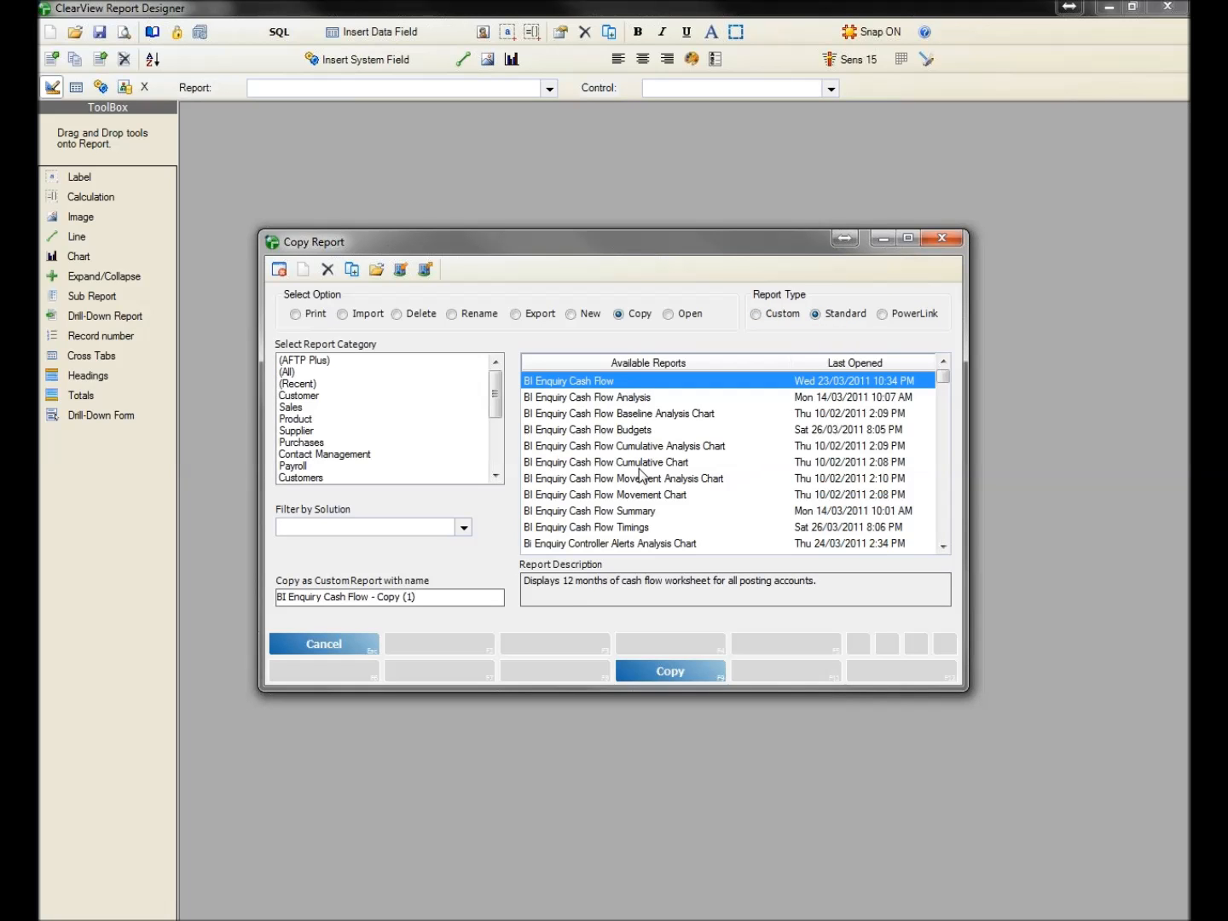
pyautogui.click(943, 547)
pyautogui.click(943, 547)
pyautogui.click(943, 546)
pyautogui.click(944, 548)
pyautogui.click(943, 547)
pyautogui.click(943, 547)
pyautogui.click(943, 547)
pyautogui.click(944, 547)
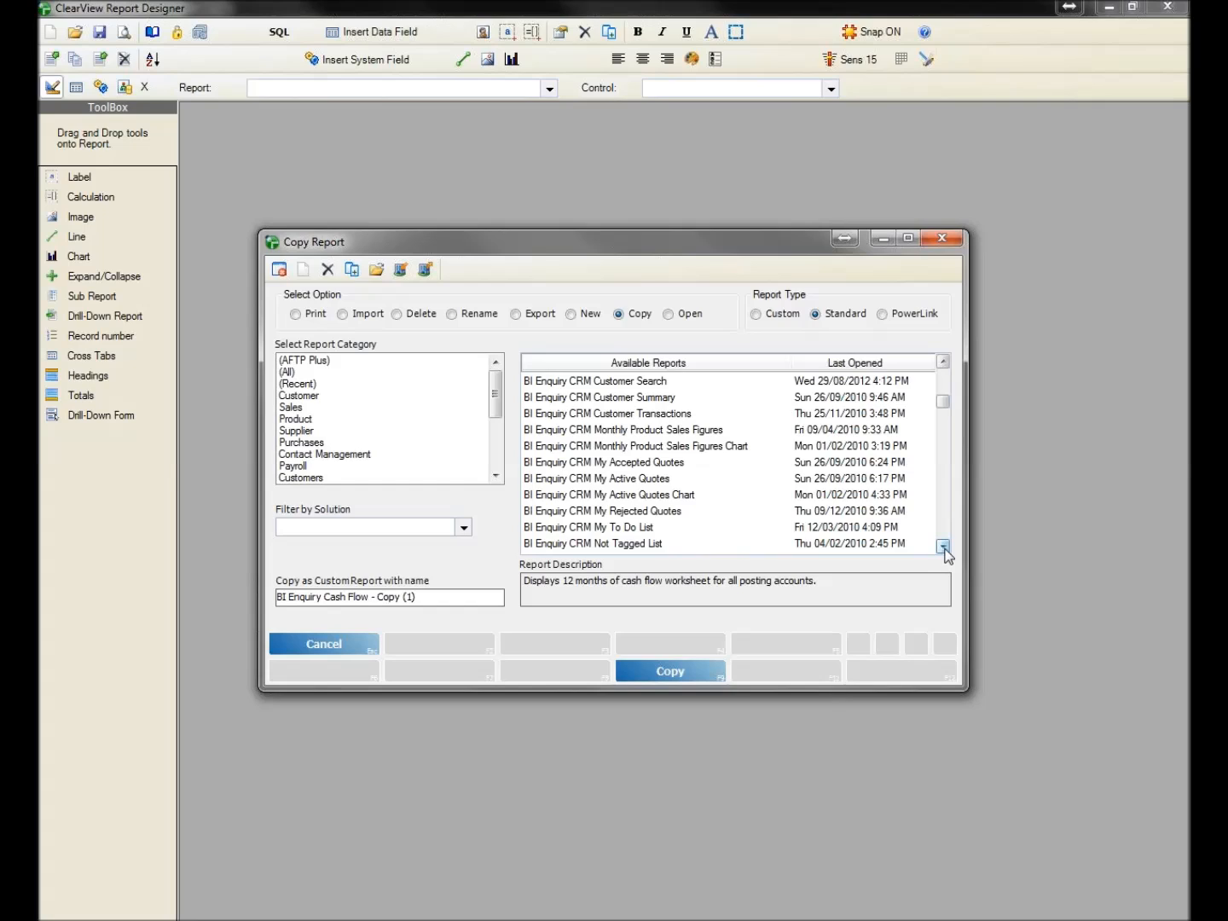
pyautogui.click(619, 530)
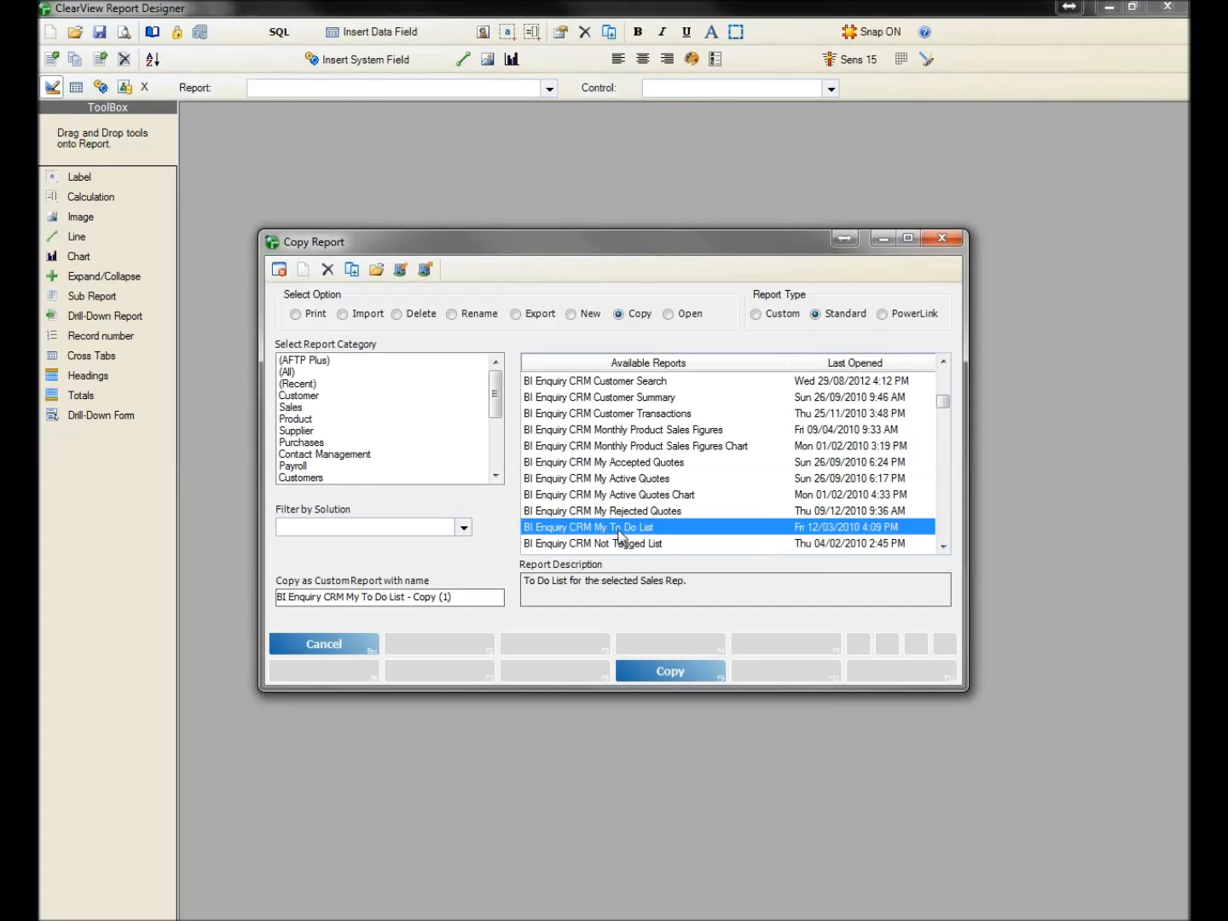
# - Select the standard report BI Enquiry My Crm To Do instead and copy it under the suggested name
pyautogui.click(943, 362)
pyautogui.click(944, 363)
pyautogui.click(943, 362)
pyautogui.click(943, 361)
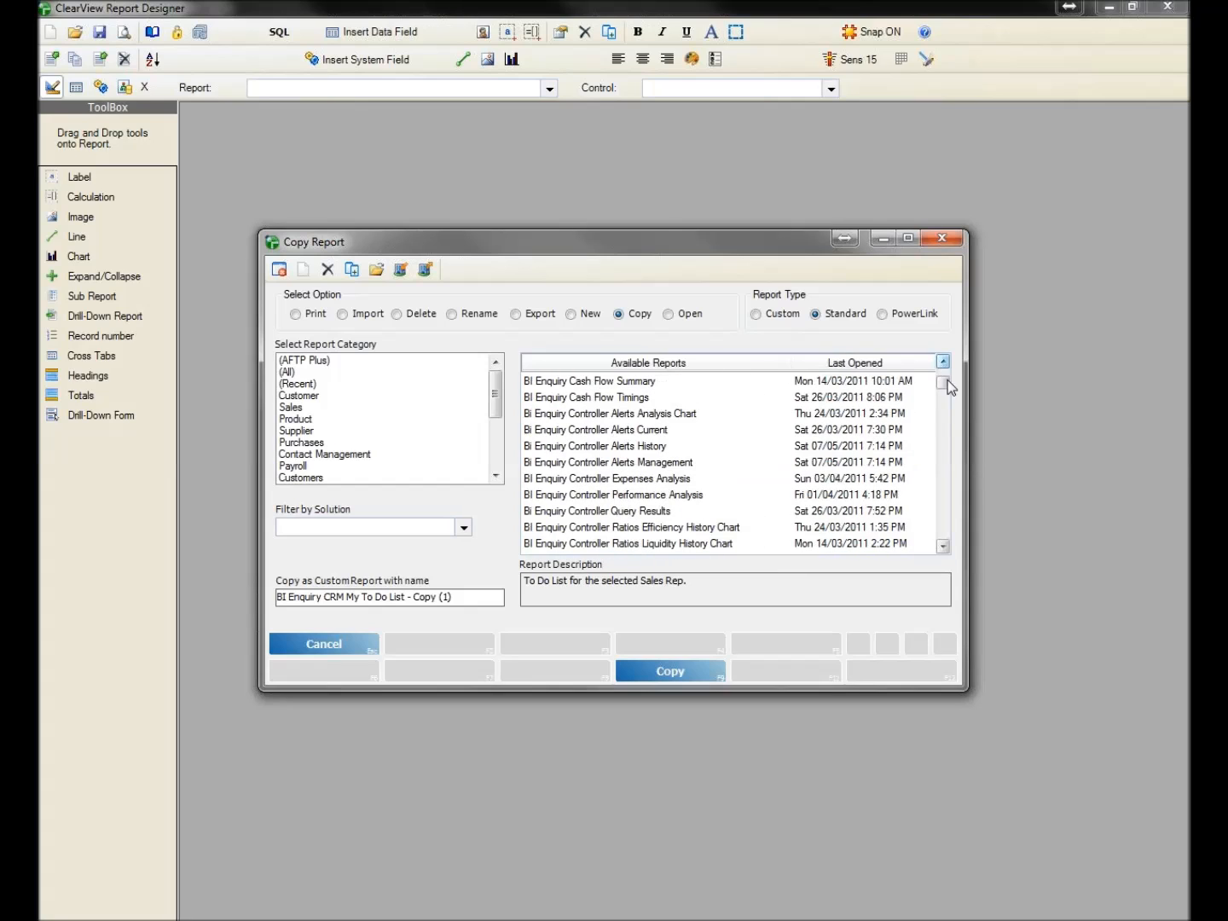
pyautogui.moveTo(945, 386); pyautogui.dragTo(954, 493)
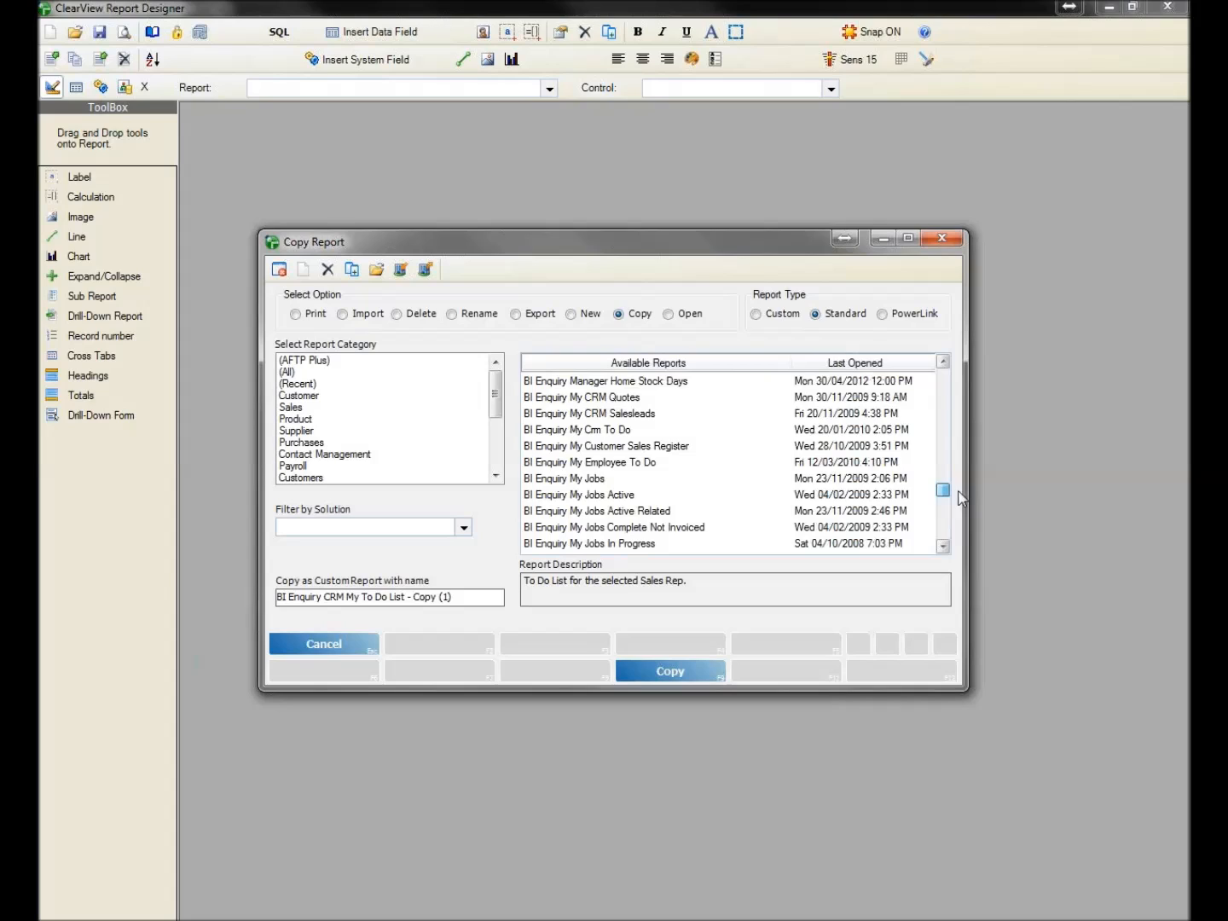
pyautogui.click(642, 431)
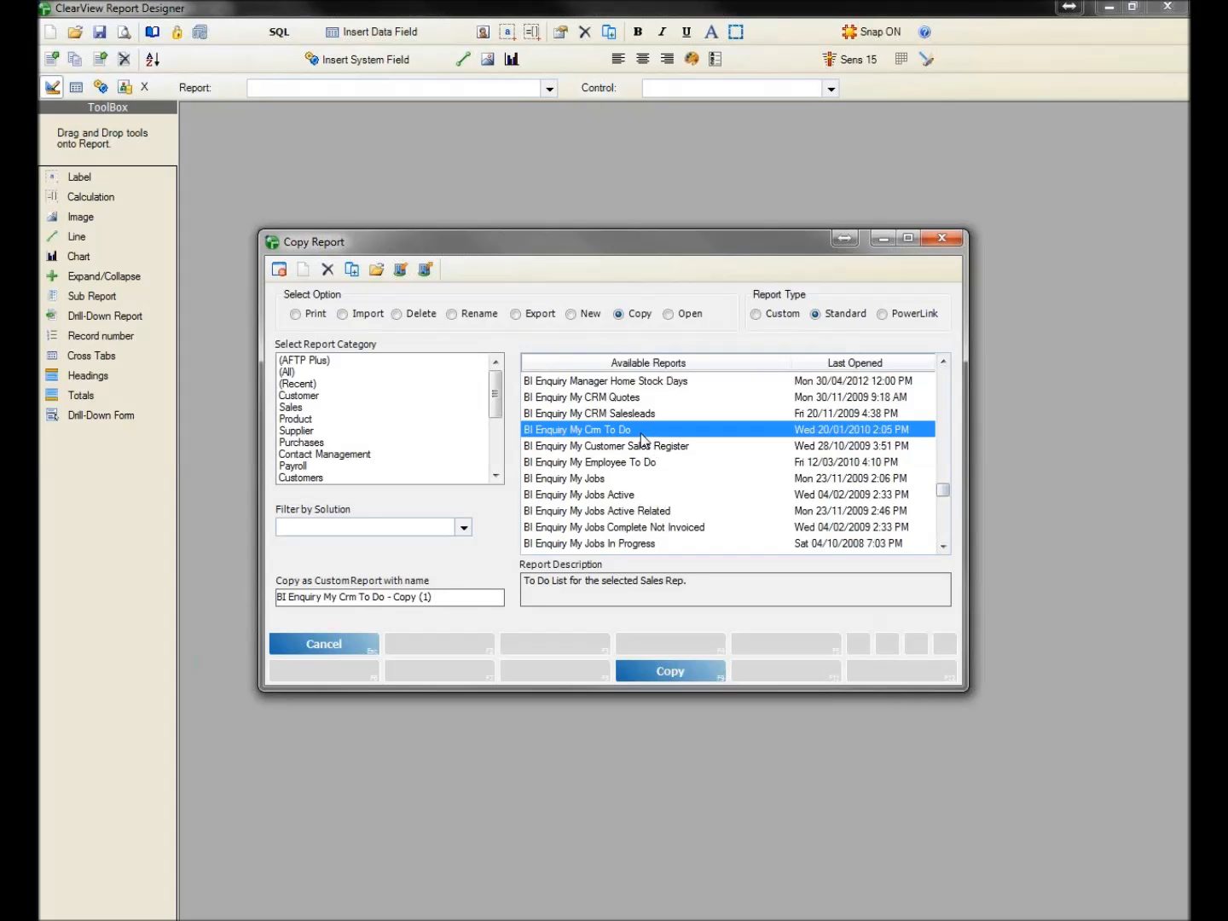
pyautogui.click(672, 673)
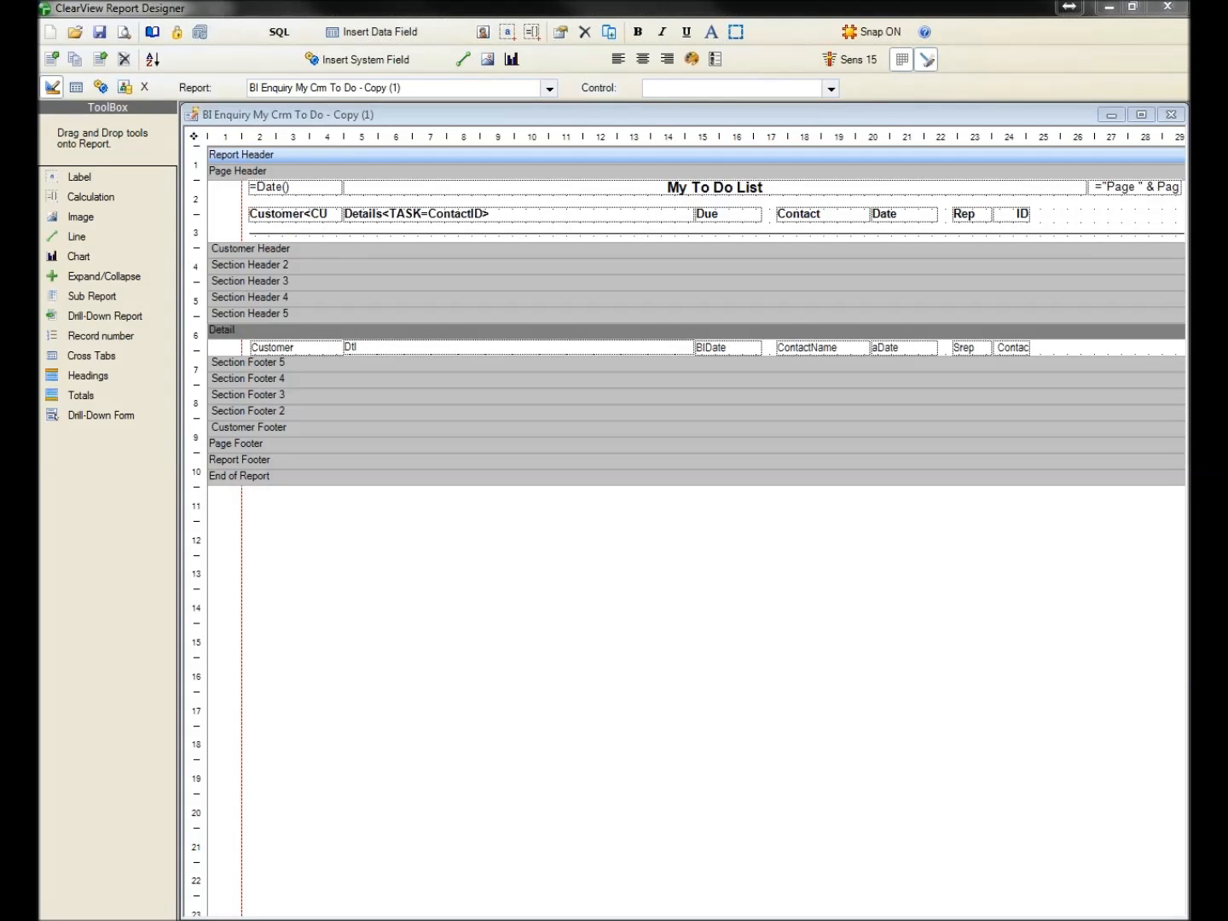
# - Change the WHERE condition in the report's data source SQL to Complete = True and save the SQL
pyautogui.click(279, 34)
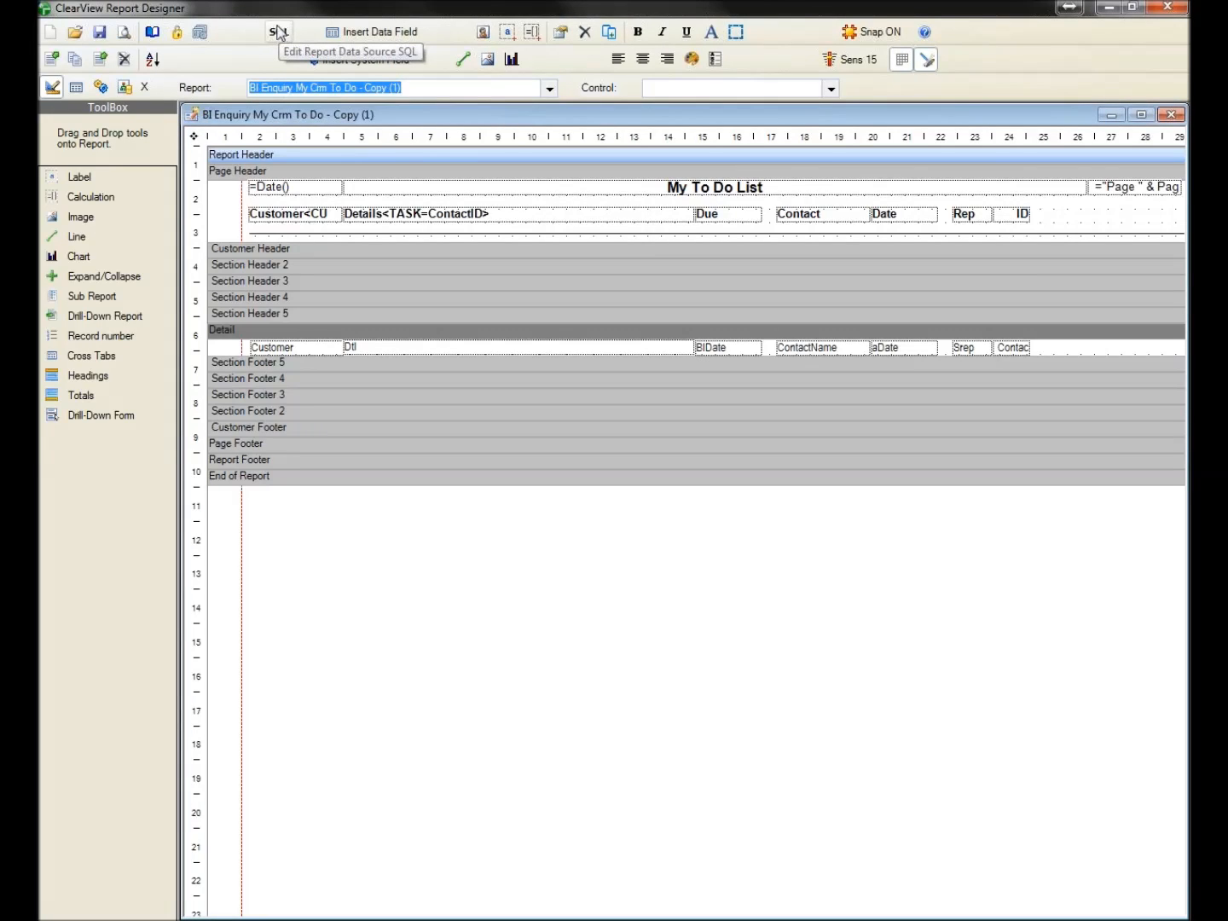
pyautogui.click(279, 35)
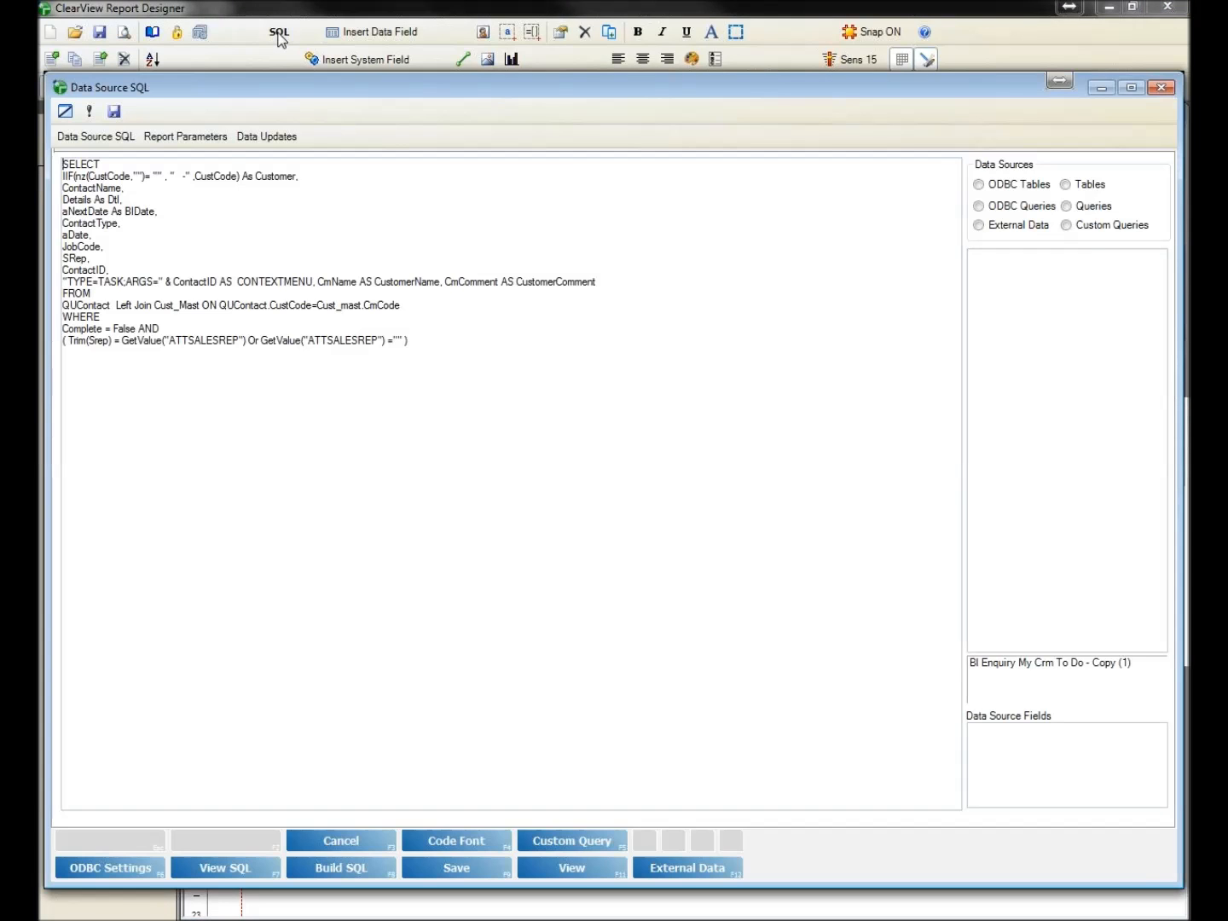
pyautogui.click(430, 429)
pyautogui.moveTo(138, 328); pyautogui.dragTo(63, 329)
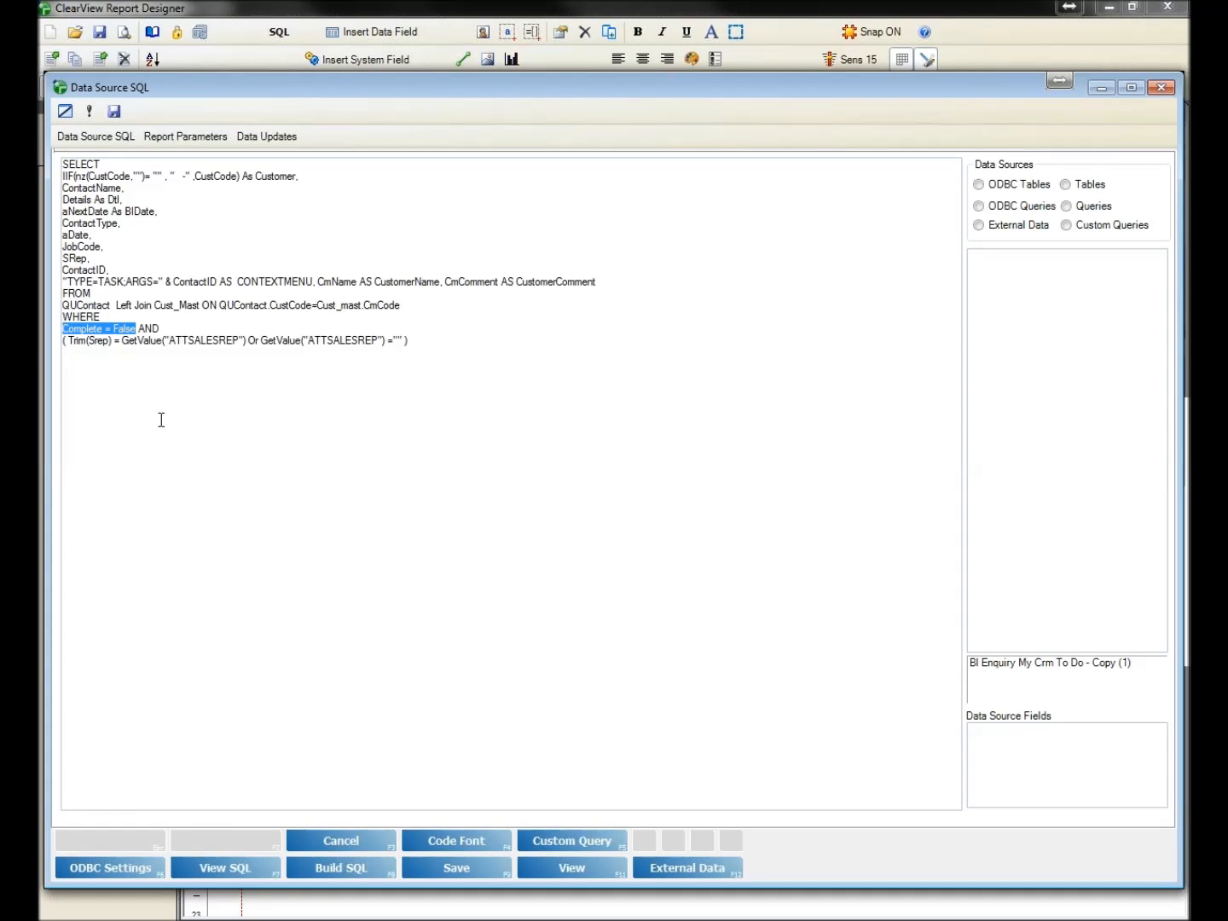
pyautogui.press('Right')
pyautogui.write('T')
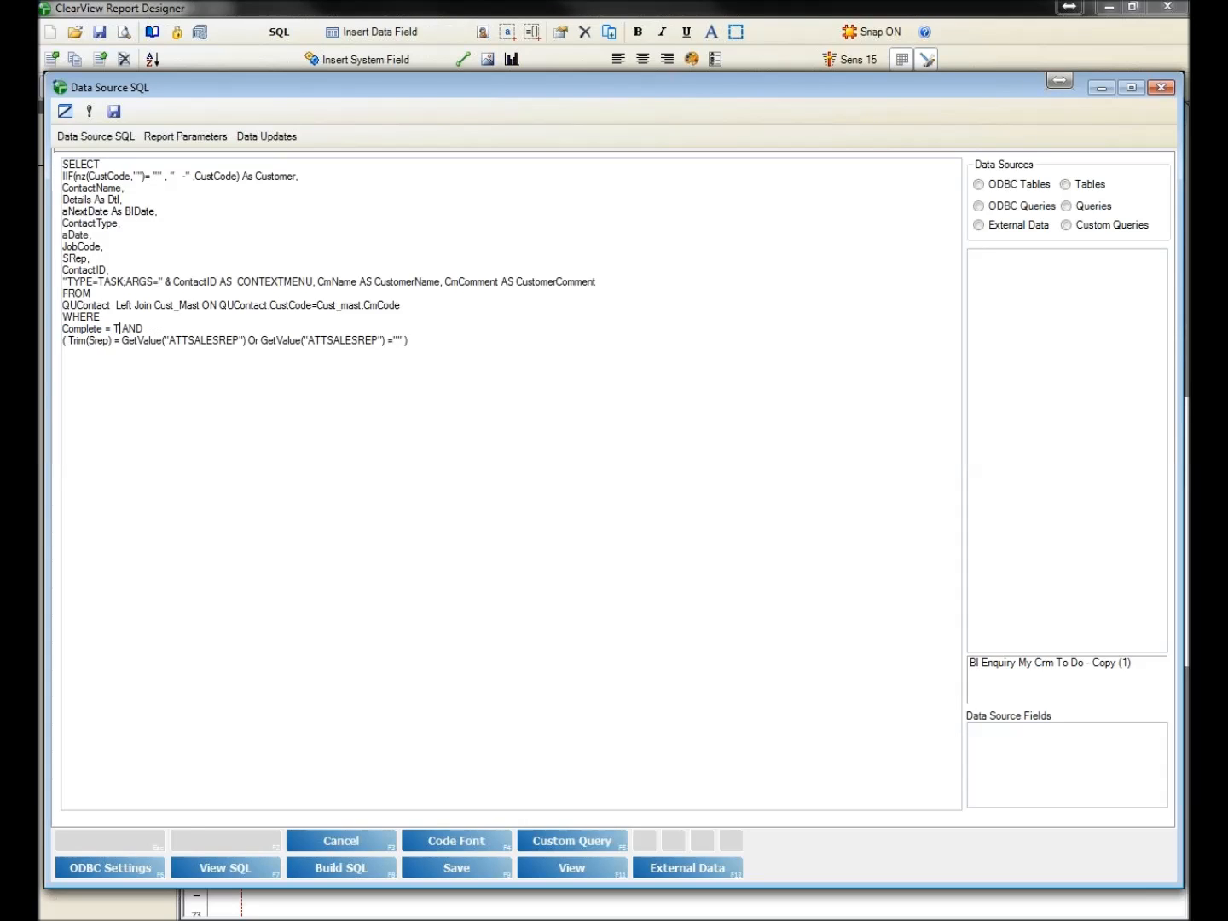
pyautogui.write('rue')
pyautogui.click(457, 875)
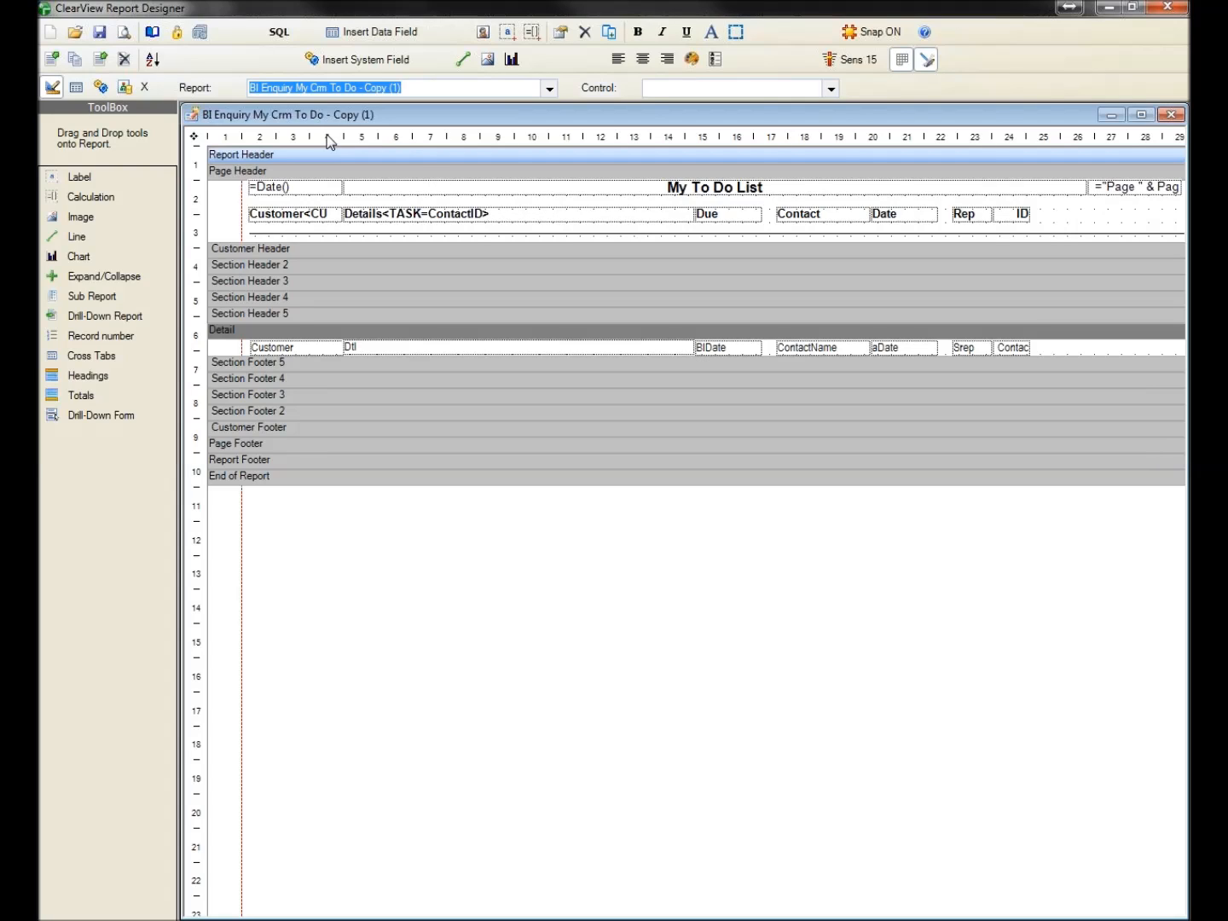
# - Save the report copy with Attache Menu Object ID 87 as its security, preview it and close the preview
pyautogui.click(131, 39)
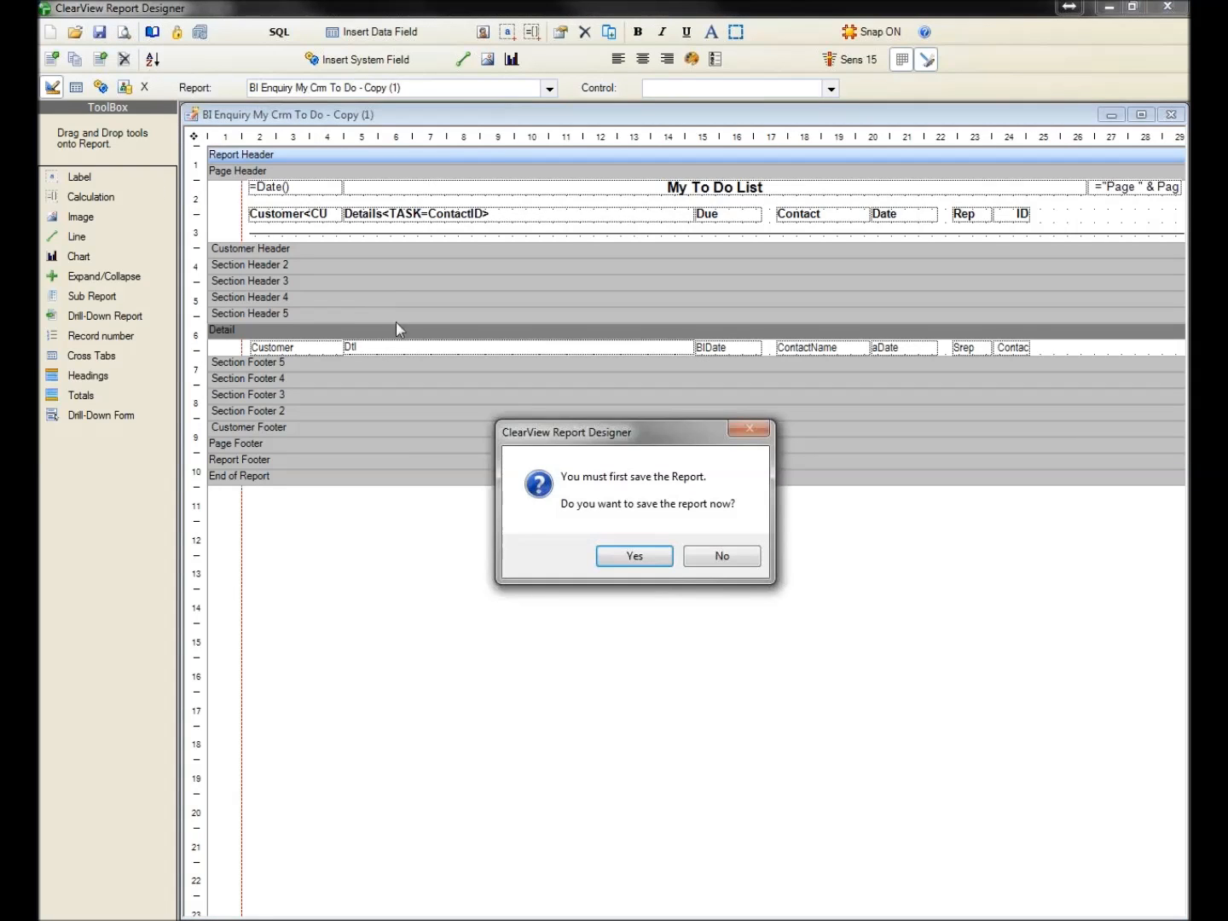
pyautogui.click(626, 556)
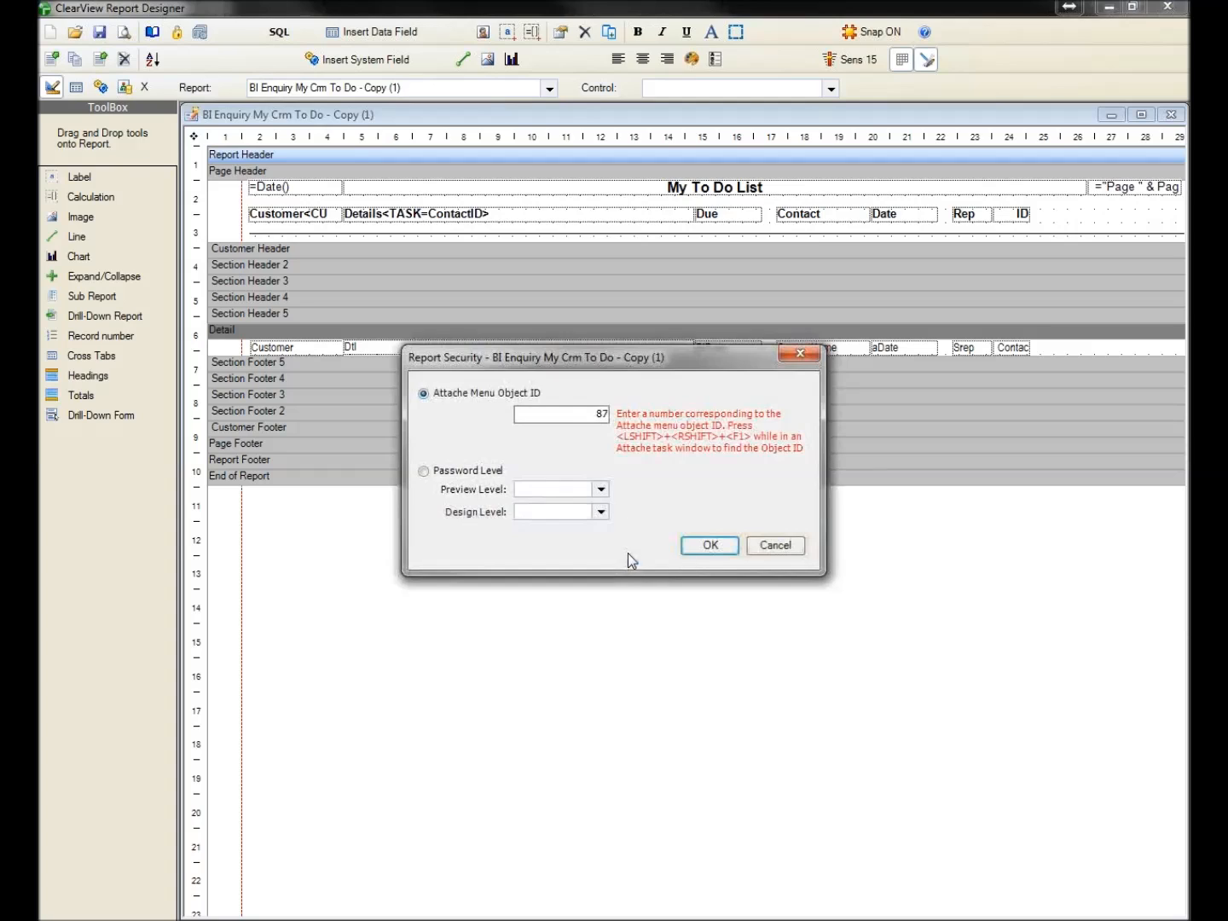
pyautogui.click(689, 552)
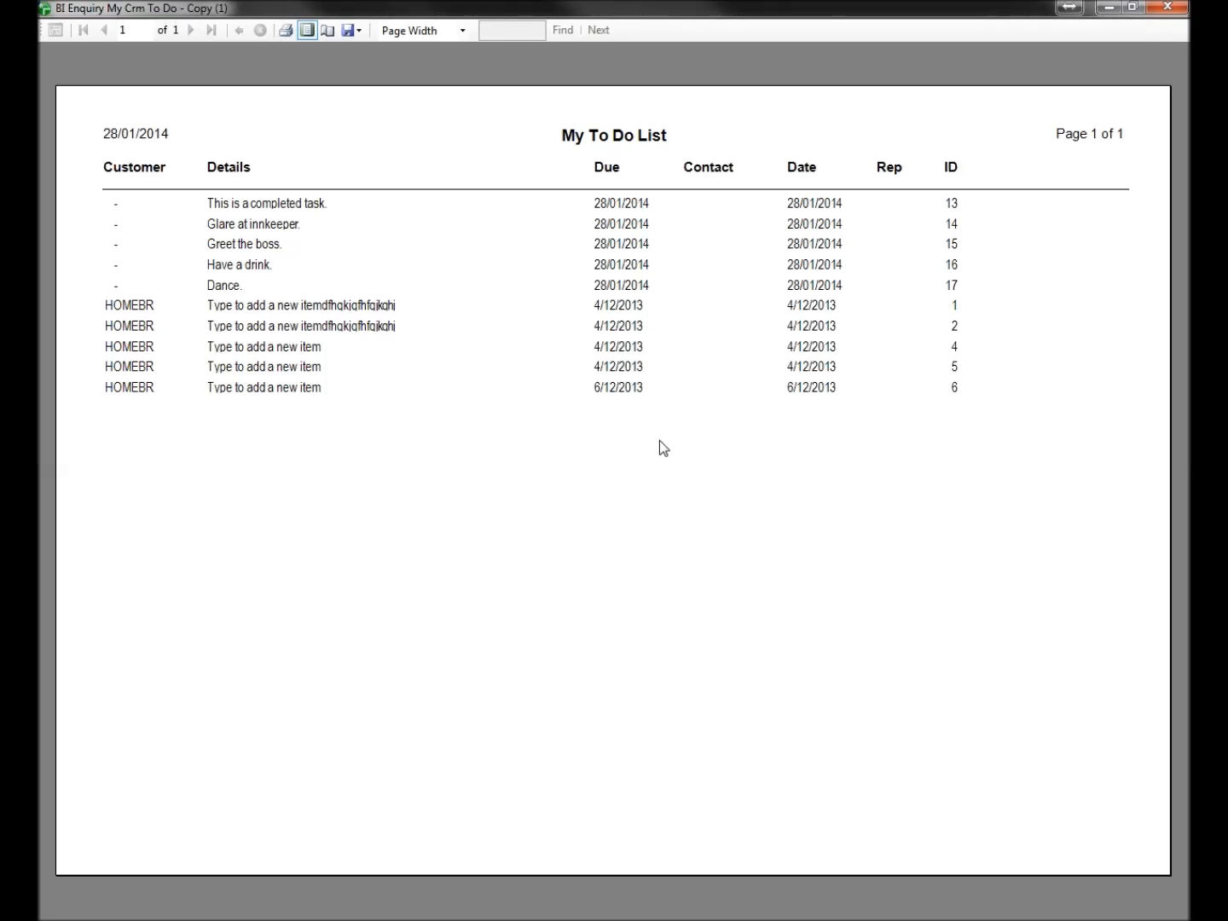
pyautogui.click(1169, 9)
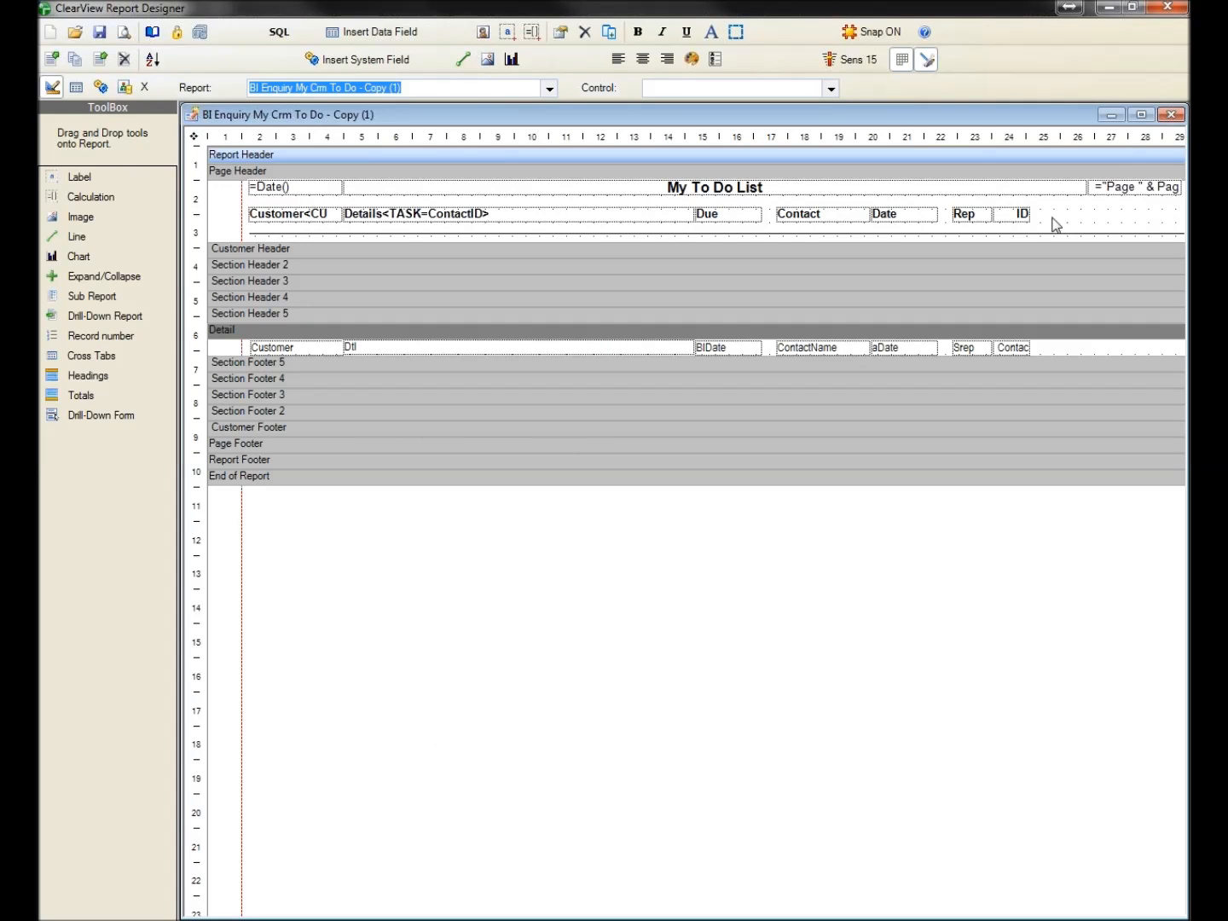
# - Close the Report Designer and open the My Accounts page of the ClearView dashboard
pyautogui.click(1176, 12)
pyautogui.click(586, 552)
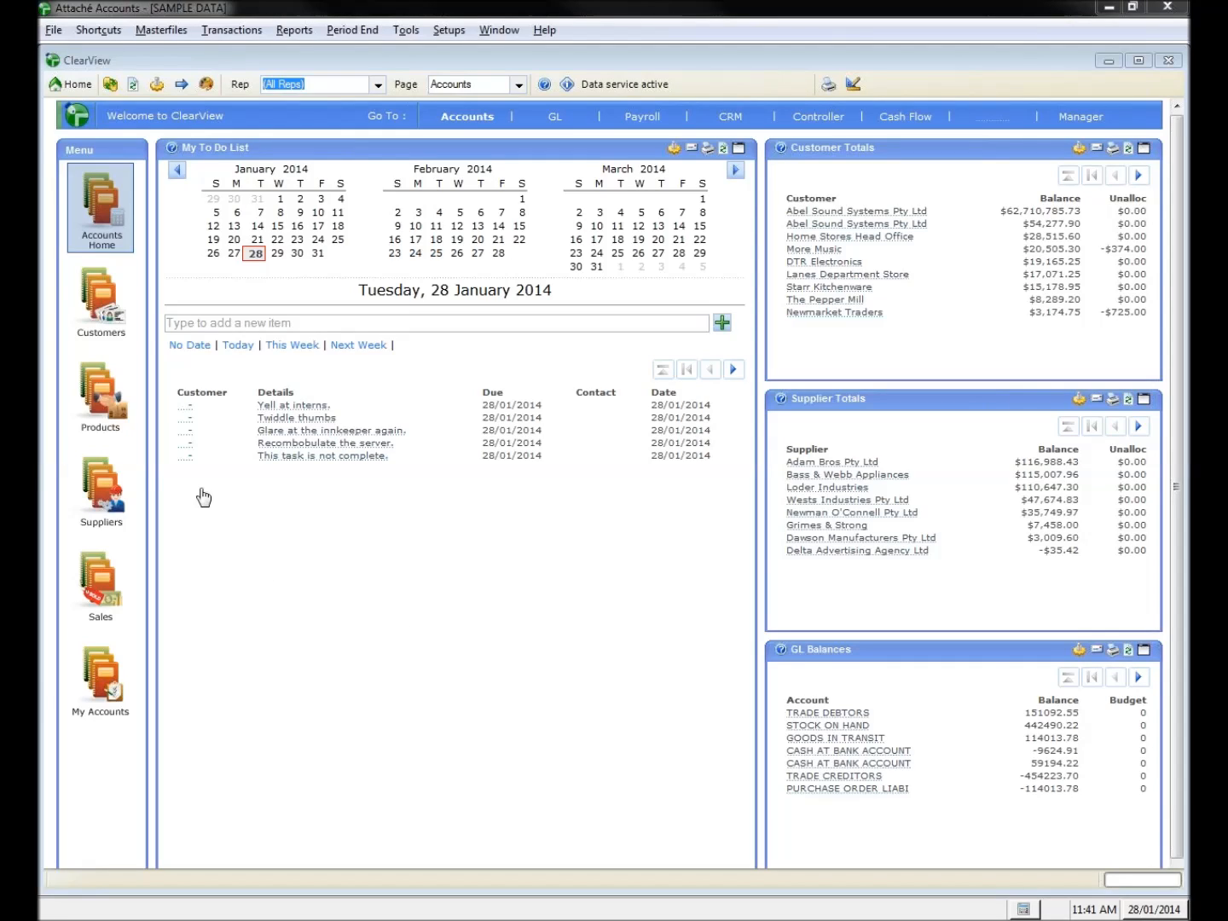
pyautogui.click(104, 678)
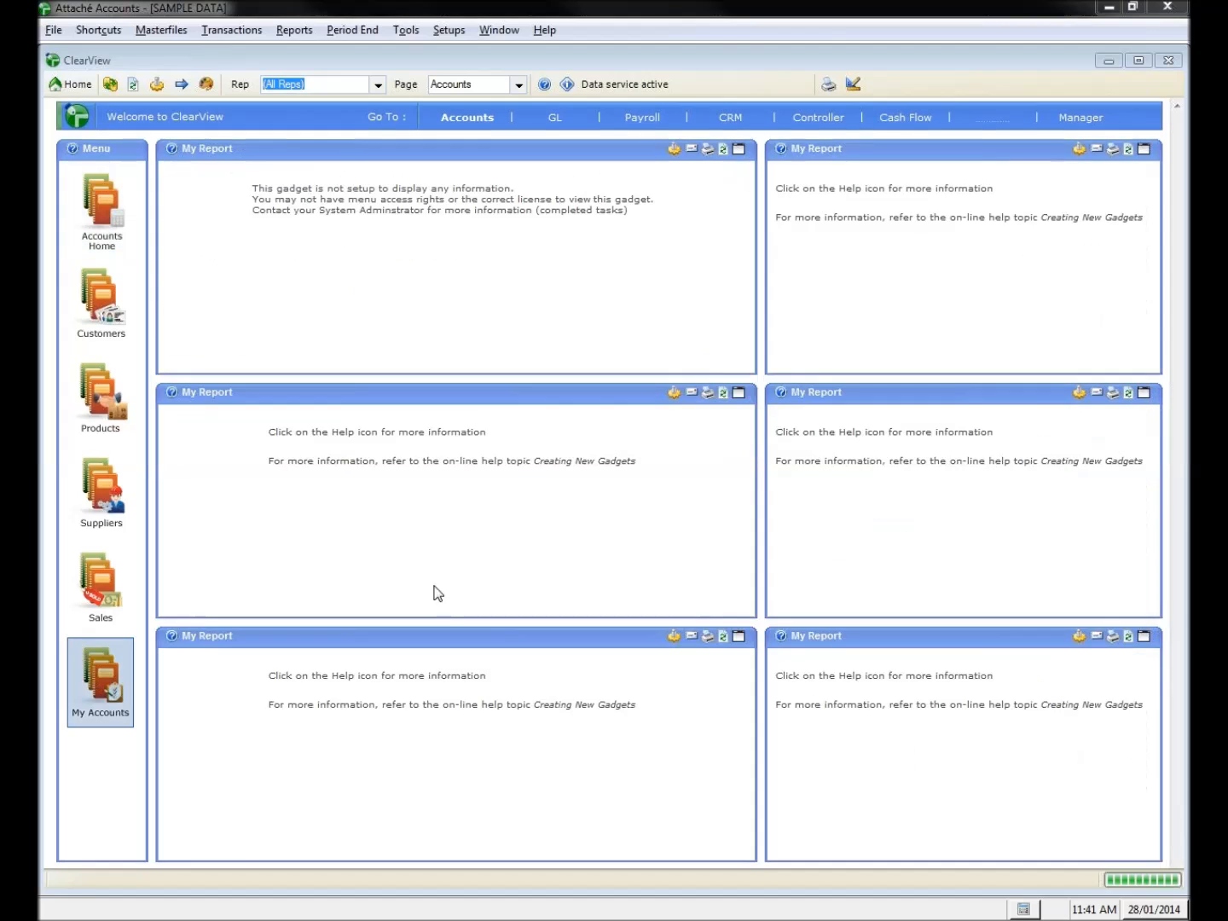
# - Save the first My Report gadget again with completed tasks as its data source and refresh the dashboard
pyautogui.click(673, 150)
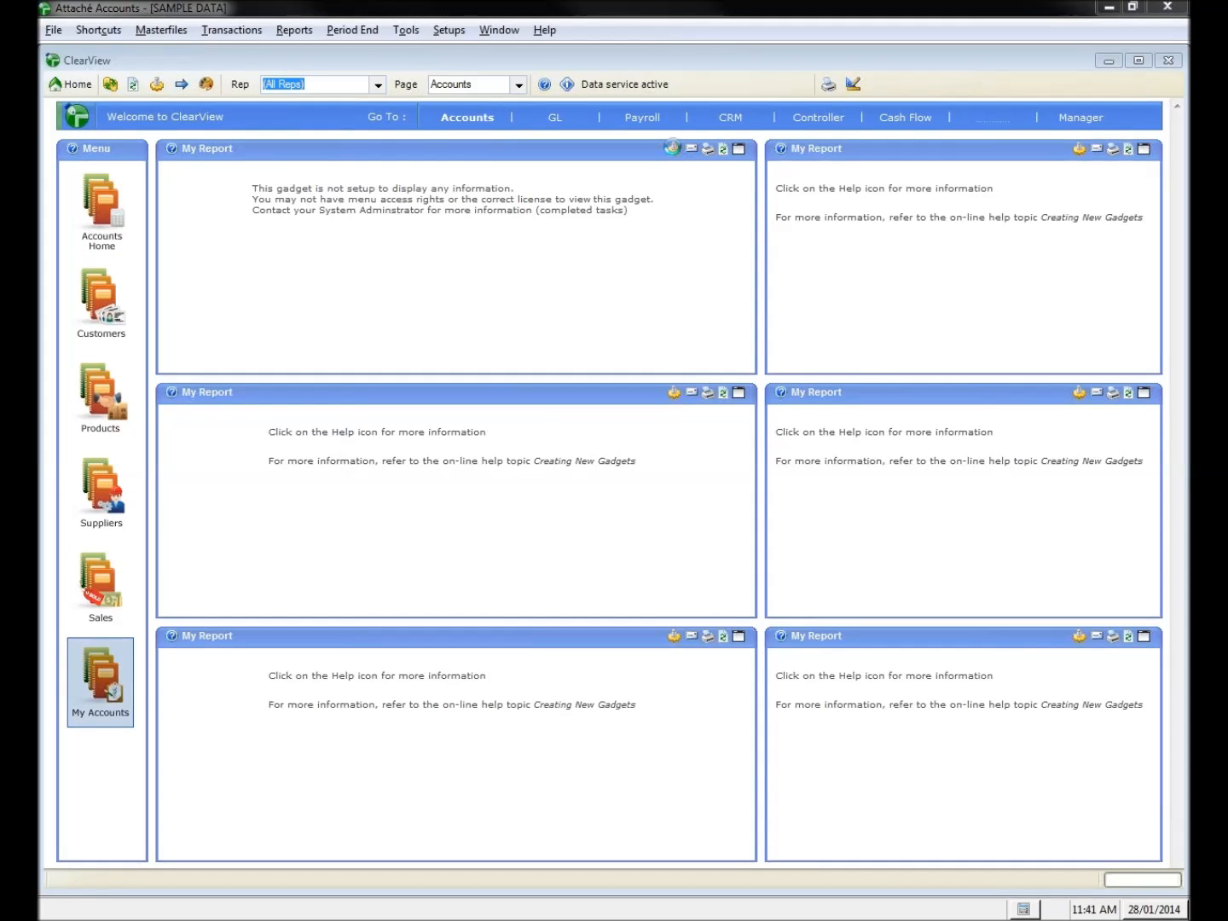
pyautogui.click(822, 245)
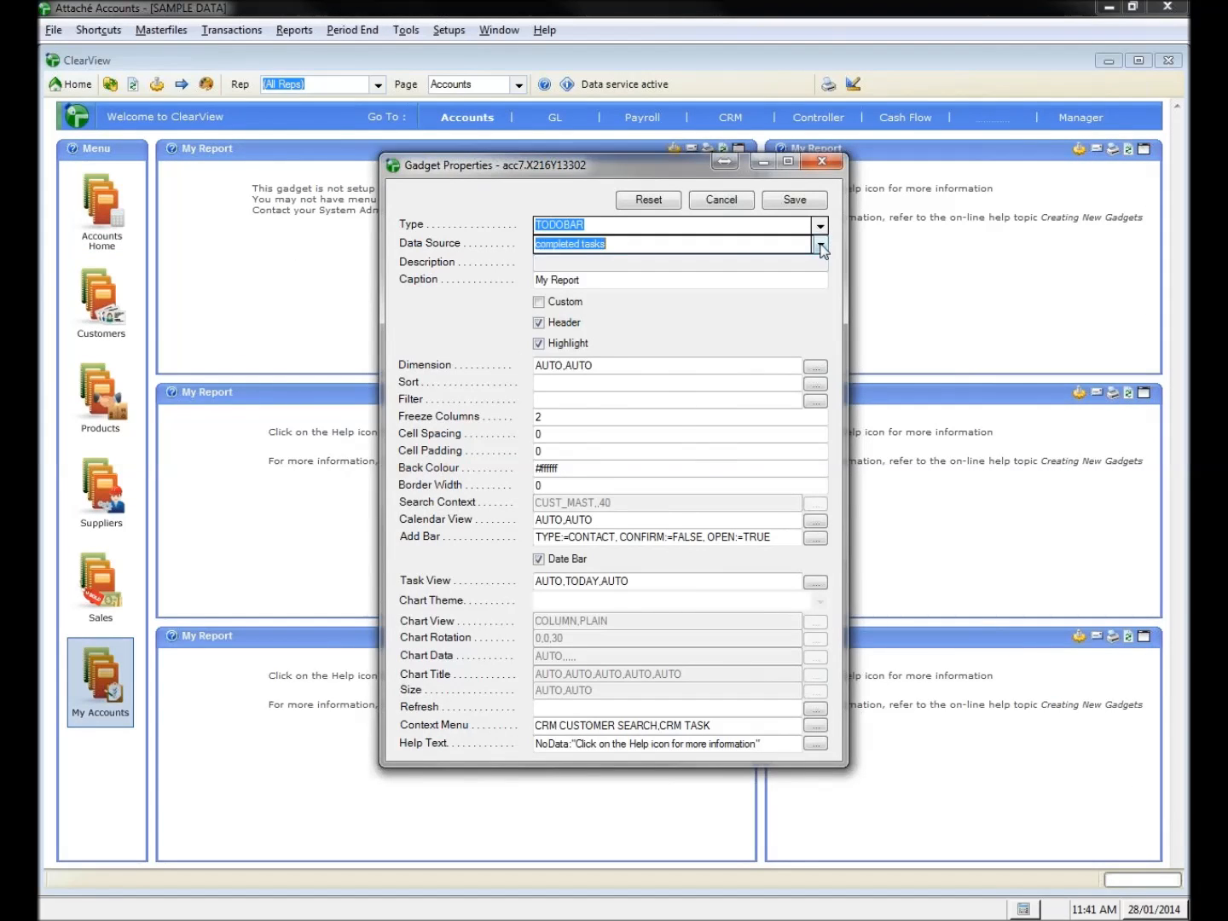
pyautogui.click(739, 246)
pyautogui.click(809, 200)
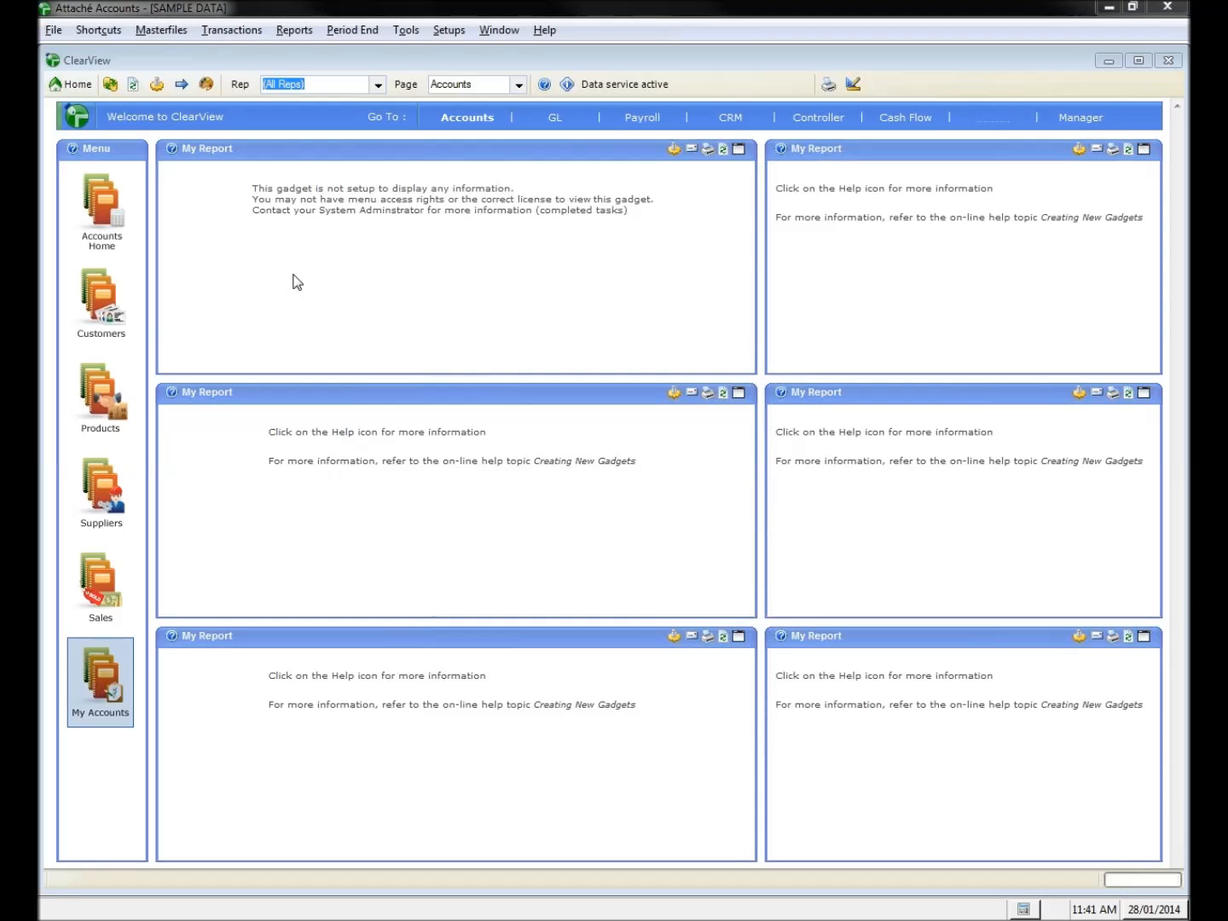
pyautogui.click(133, 85)
# - Look through the first My Report gadget's data source list for the custom report copy, then cancel the gadget properties
pyautogui.click(671, 149)
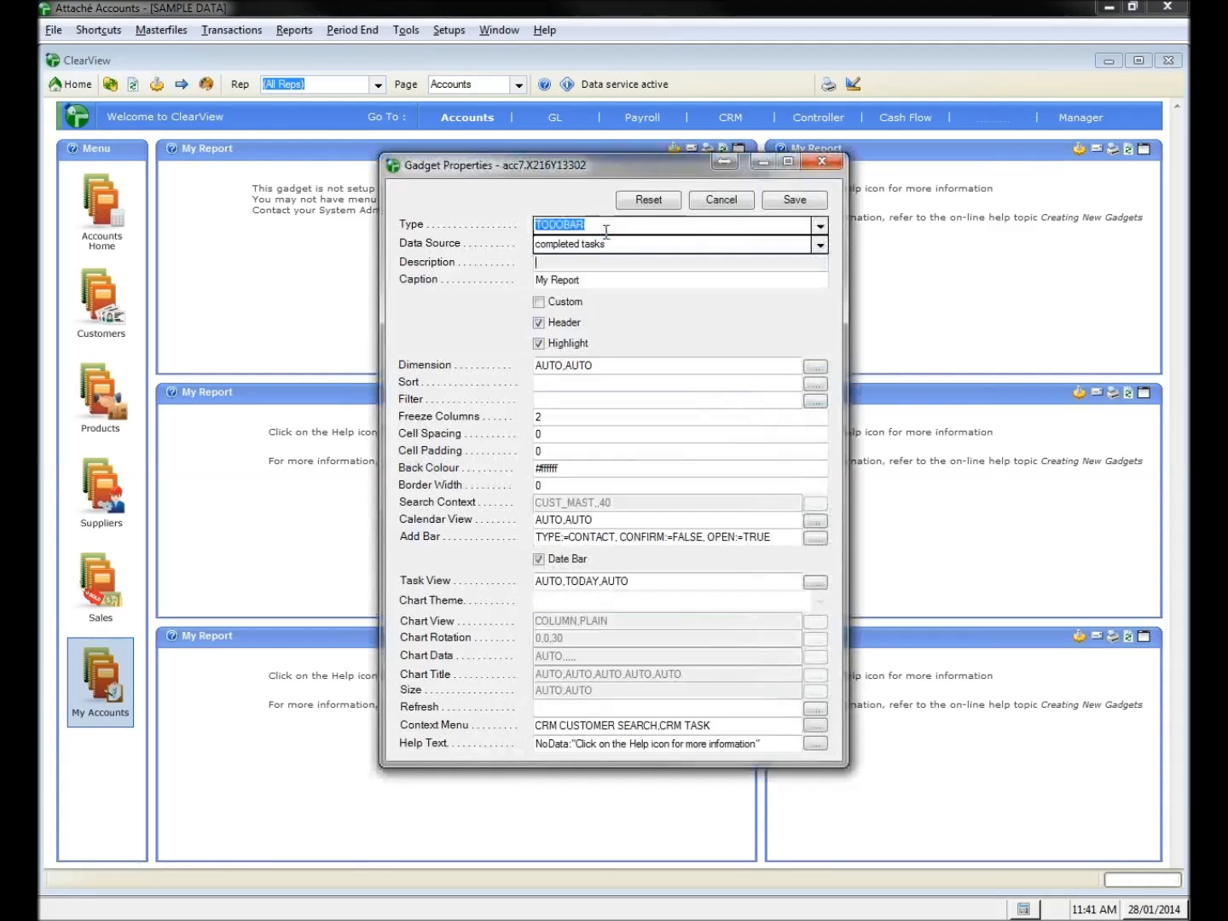
pyautogui.click(821, 246)
pyautogui.moveTo(822, 303); pyautogui.dragTo(841, 640)
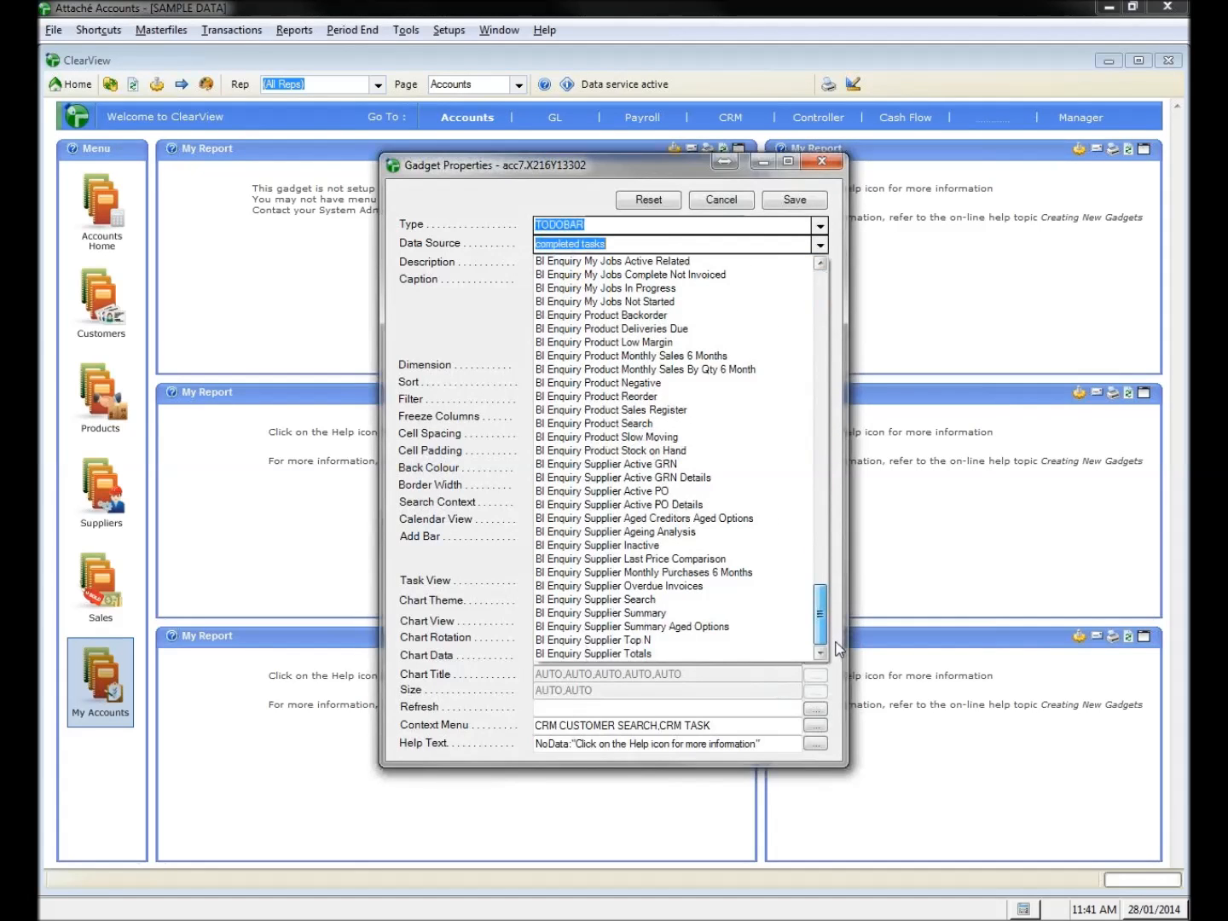
pyautogui.moveTo(824, 621); pyautogui.dragTo(803, 309)
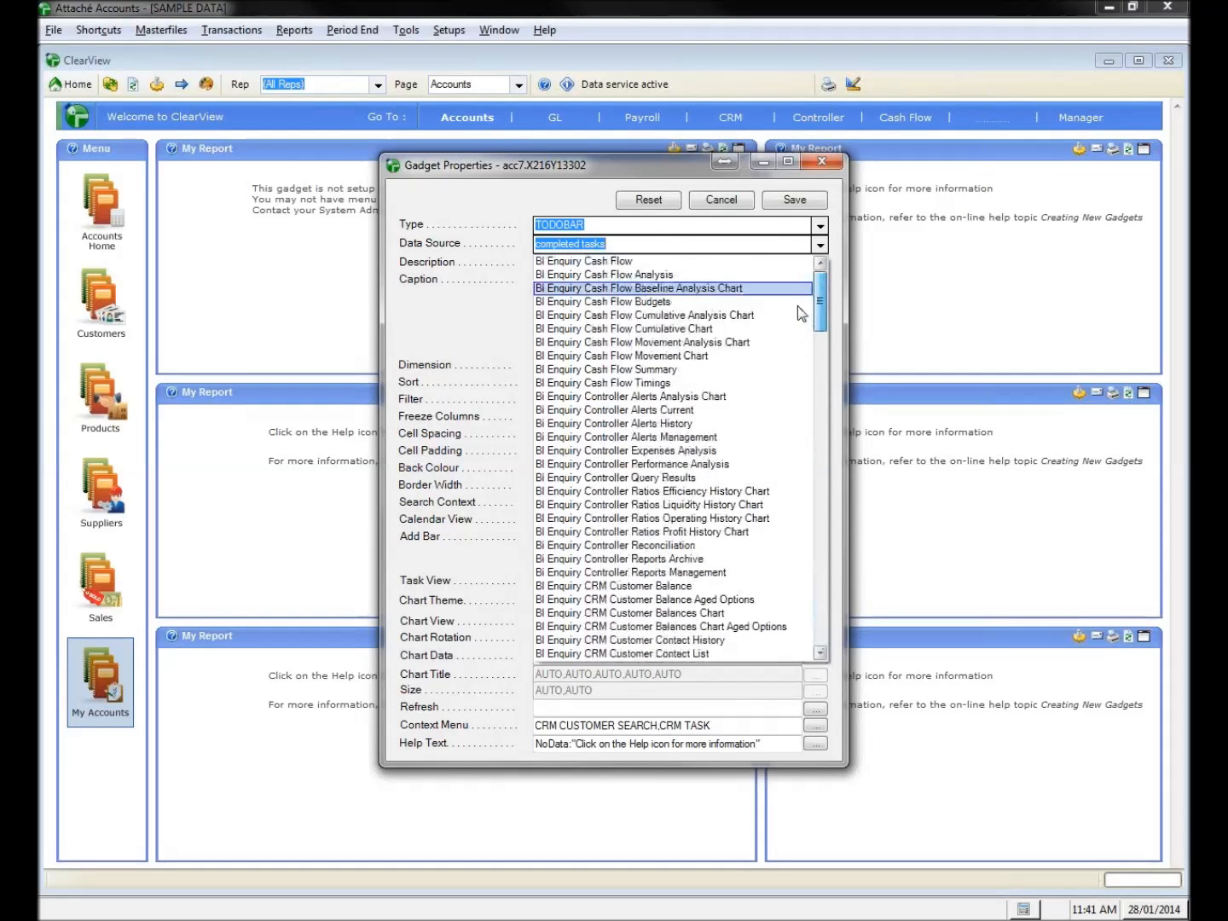
pyautogui.click(721, 204)
pyautogui.click(719, 201)
# - Open BI Enquiry My Crm To Do - Copy (1) in the Report Designer, check its report type, and close the designer, saving the report
pyautogui.click(850, 85)
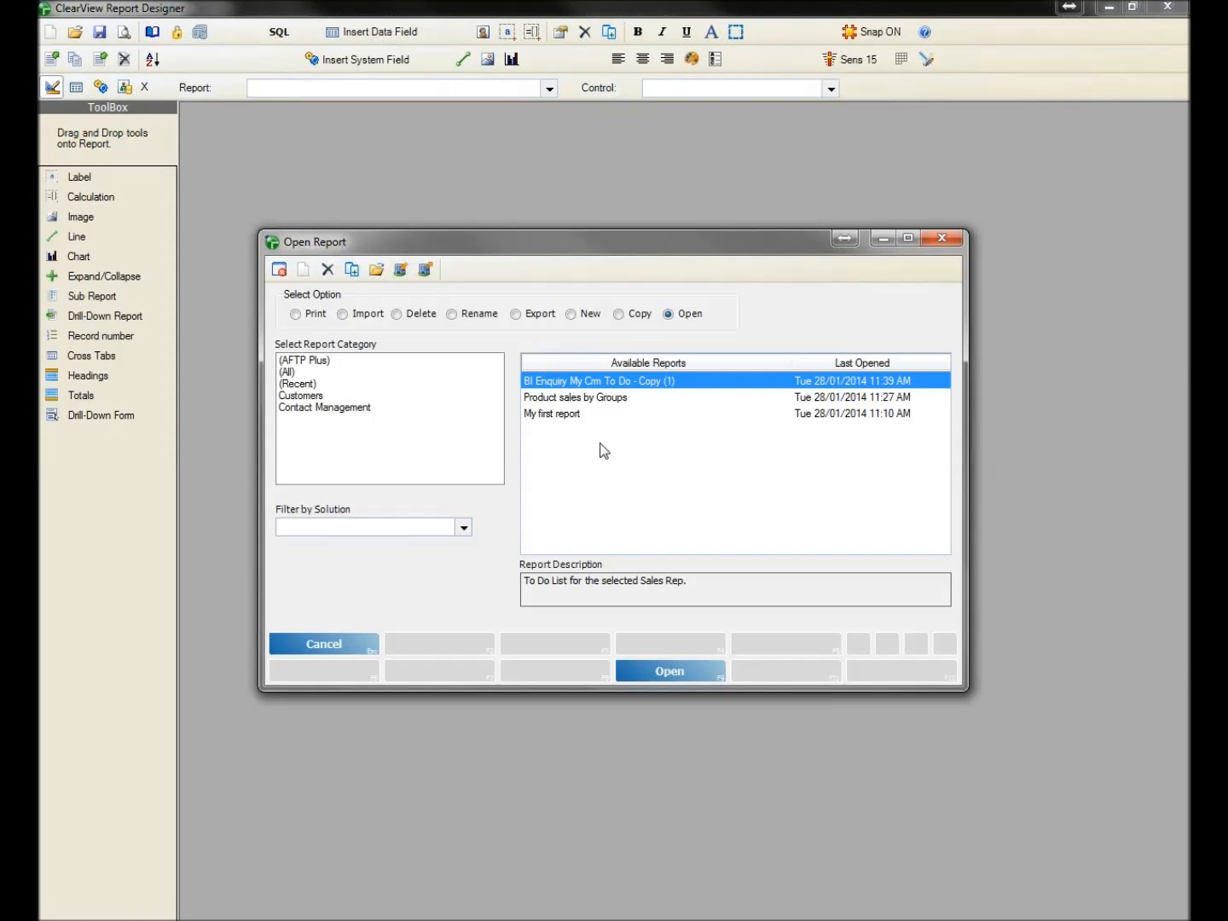
pyautogui.doubleClick(613, 380)
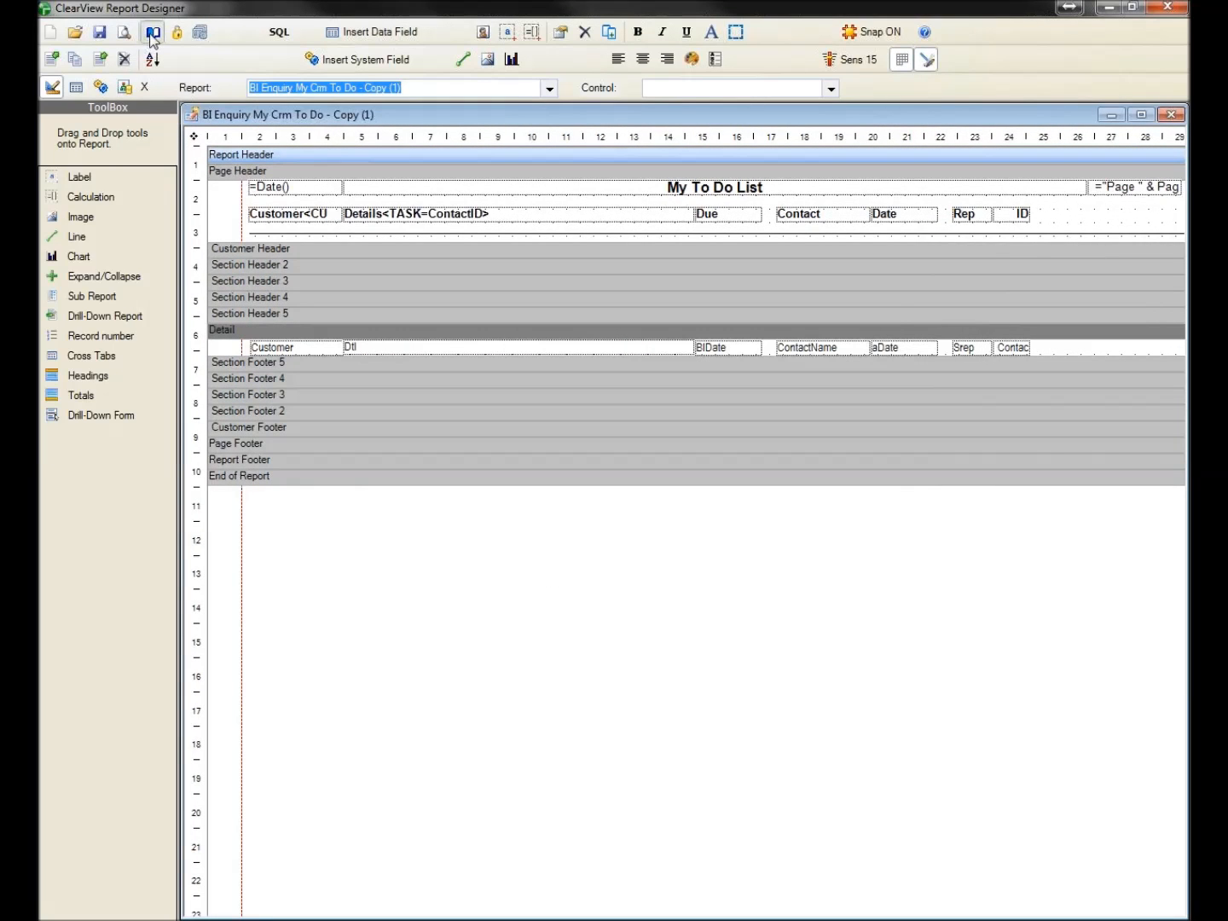
pyautogui.click(151, 35)
pyautogui.click(549, 392)
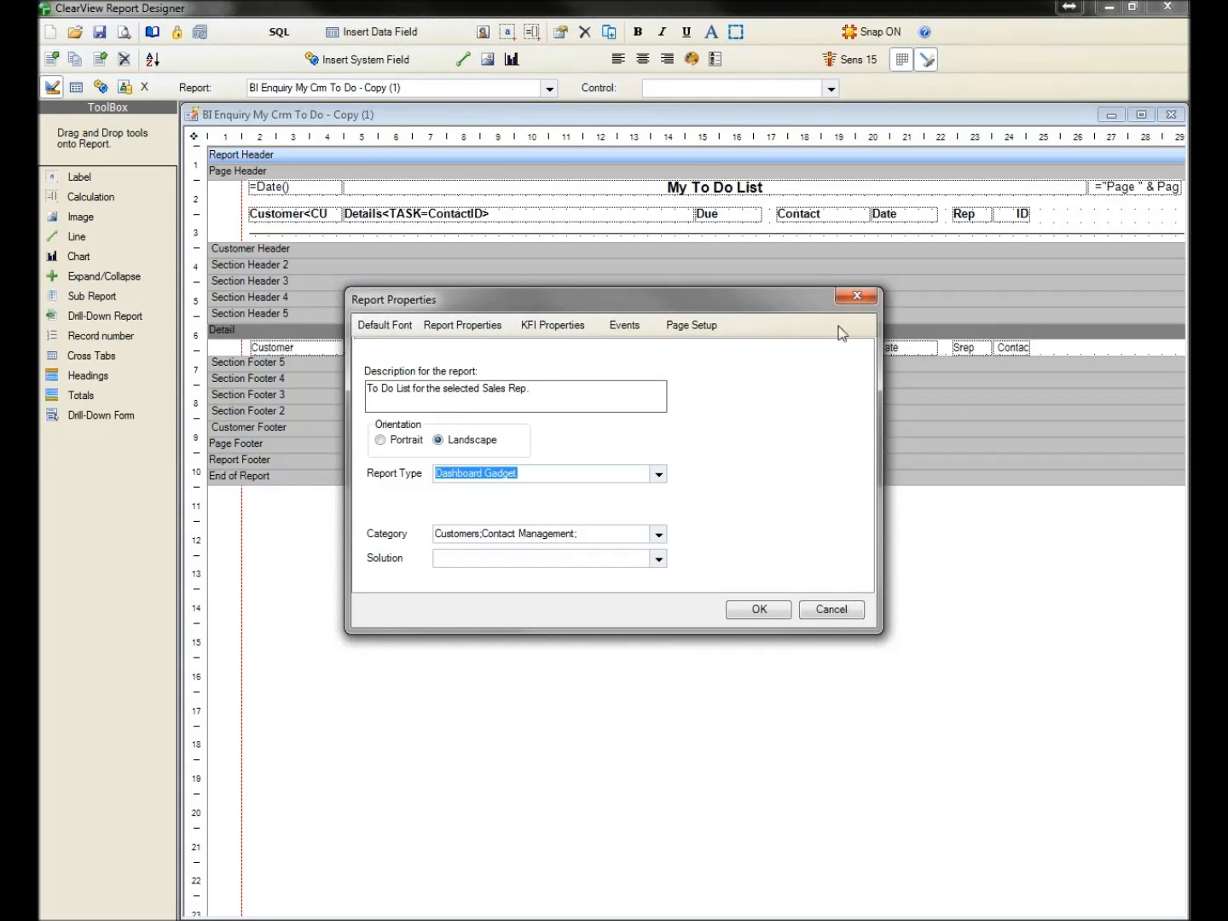
pyautogui.click(856, 297)
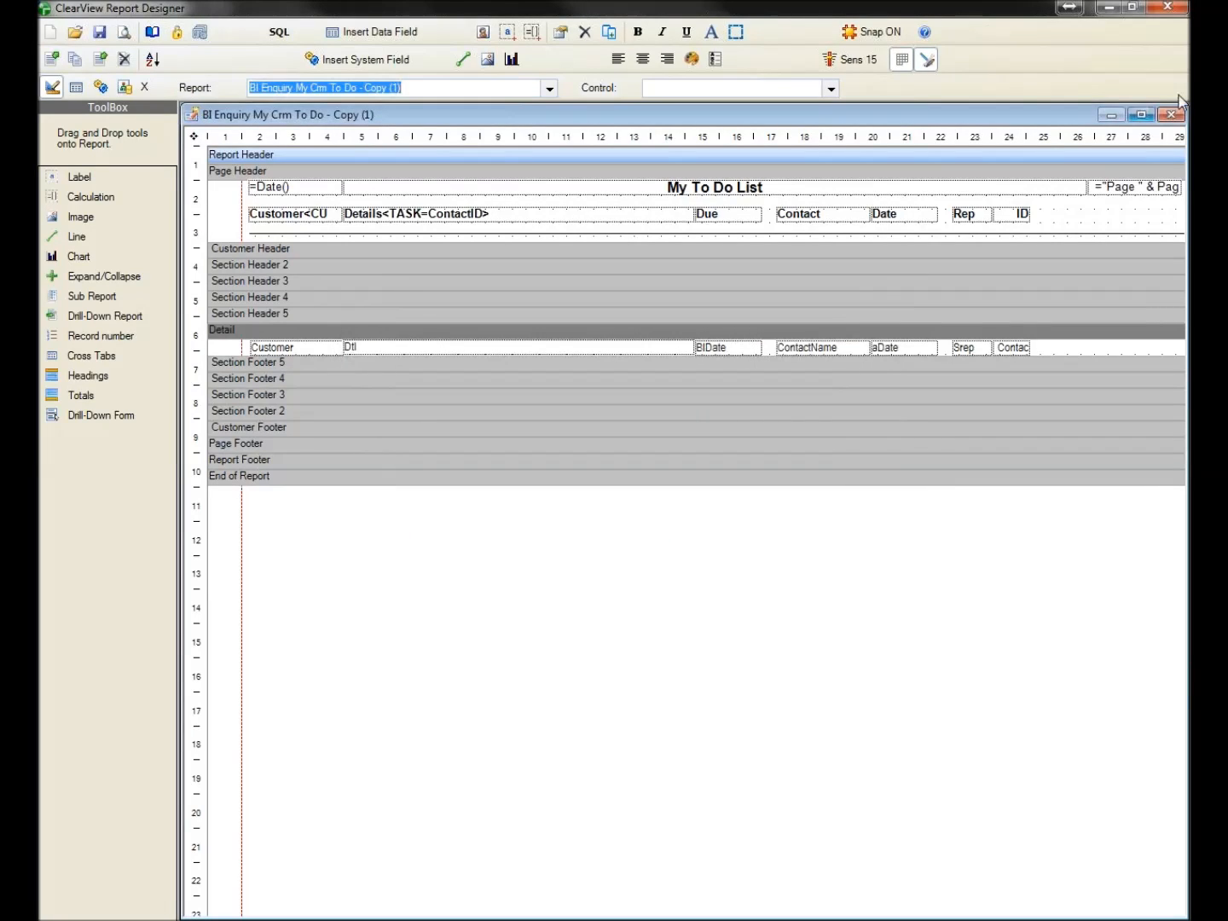
pyautogui.click(1168, 7)
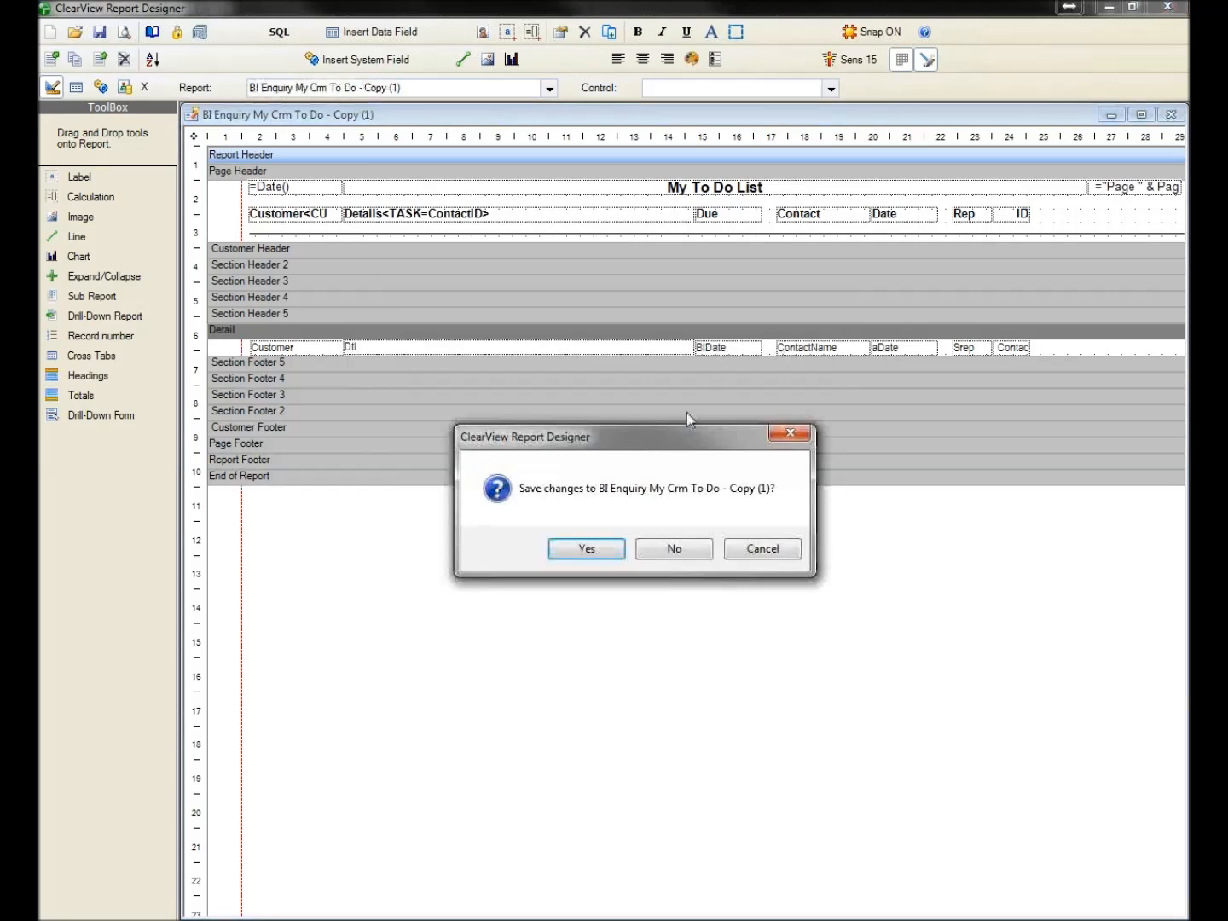
pyautogui.click(603, 552)
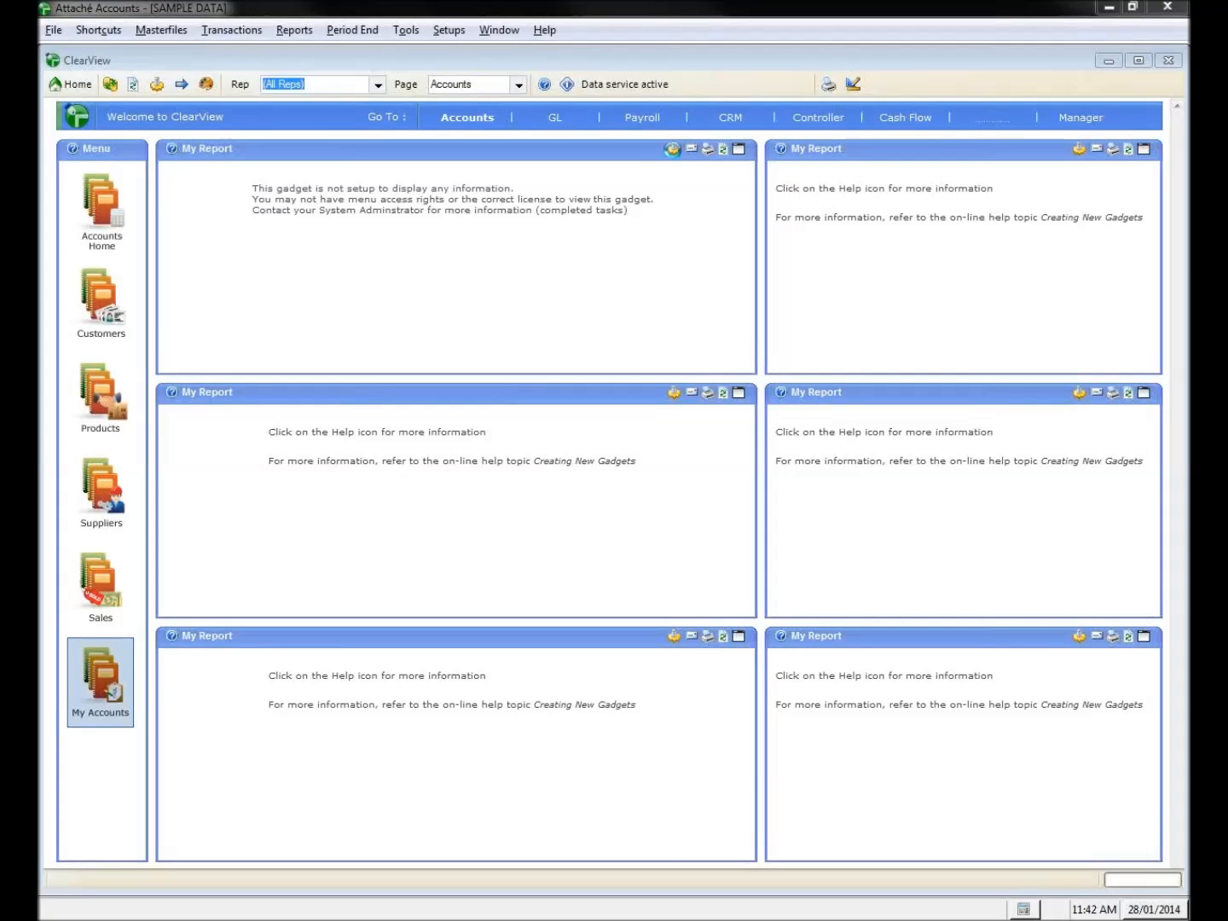
# - Check the gadget's data source list again for the report copy and close the gadget properties without saving
pyautogui.click(819, 244)
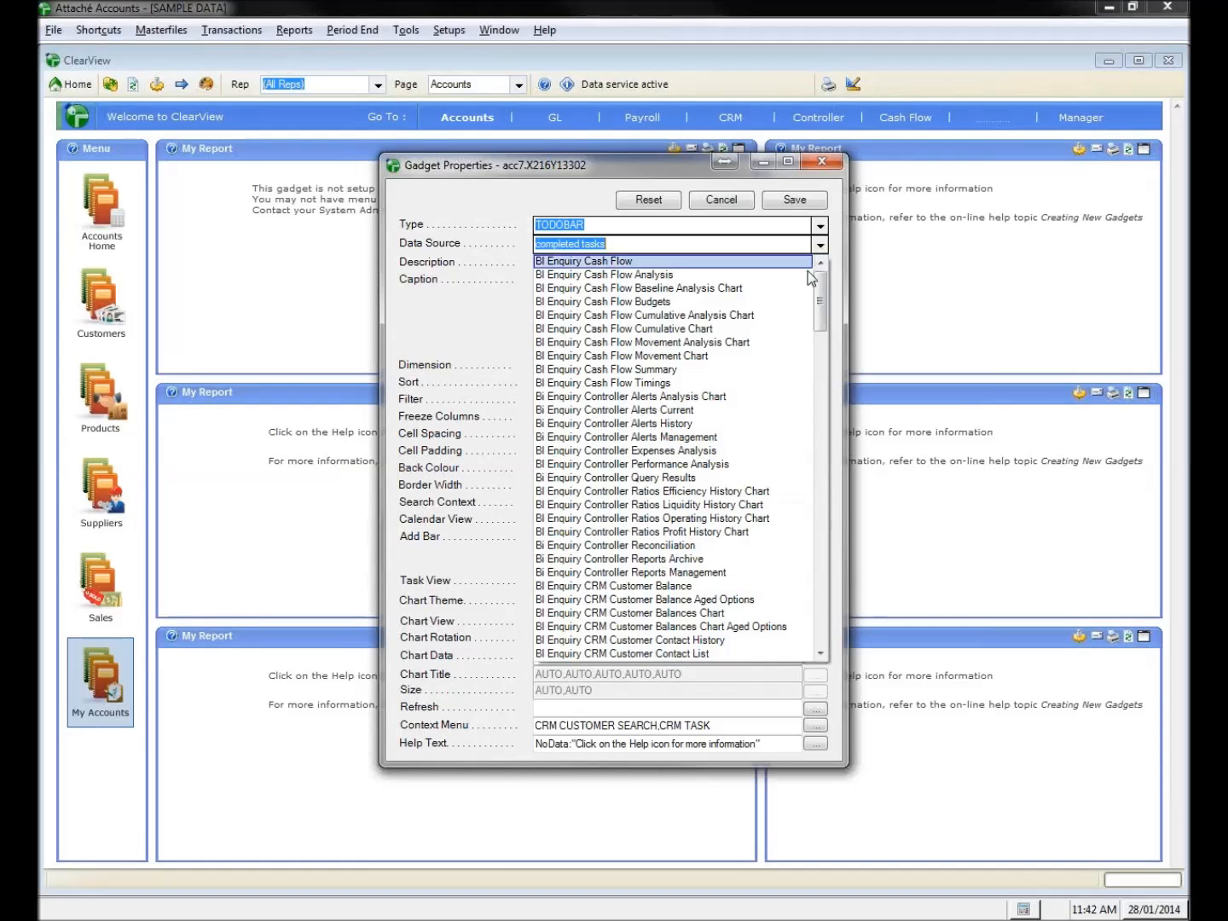
pyautogui.moveTo(821, 303); pyautogui.dragTo(821, 617)
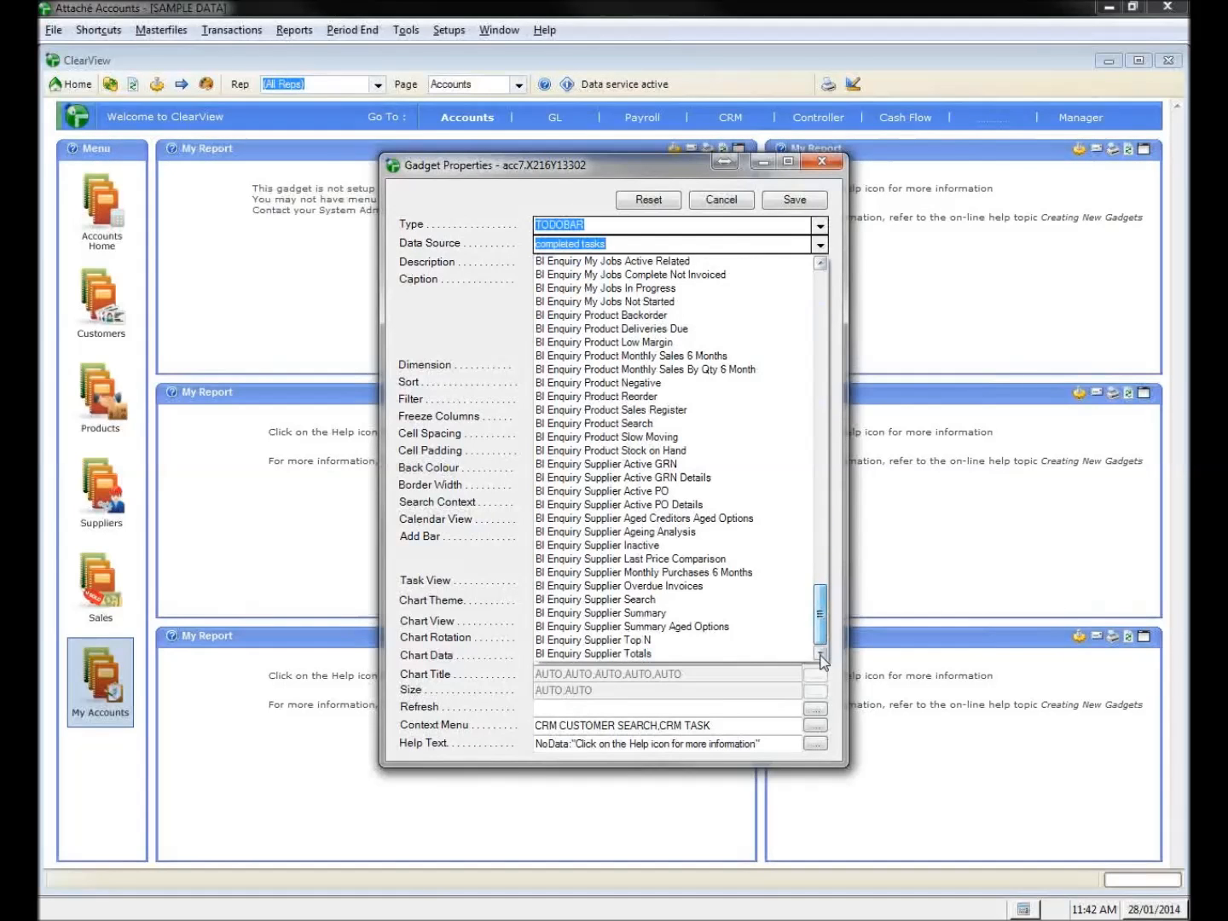
pyautogui.click(829, 158)
pyautogui.click(827, 164)
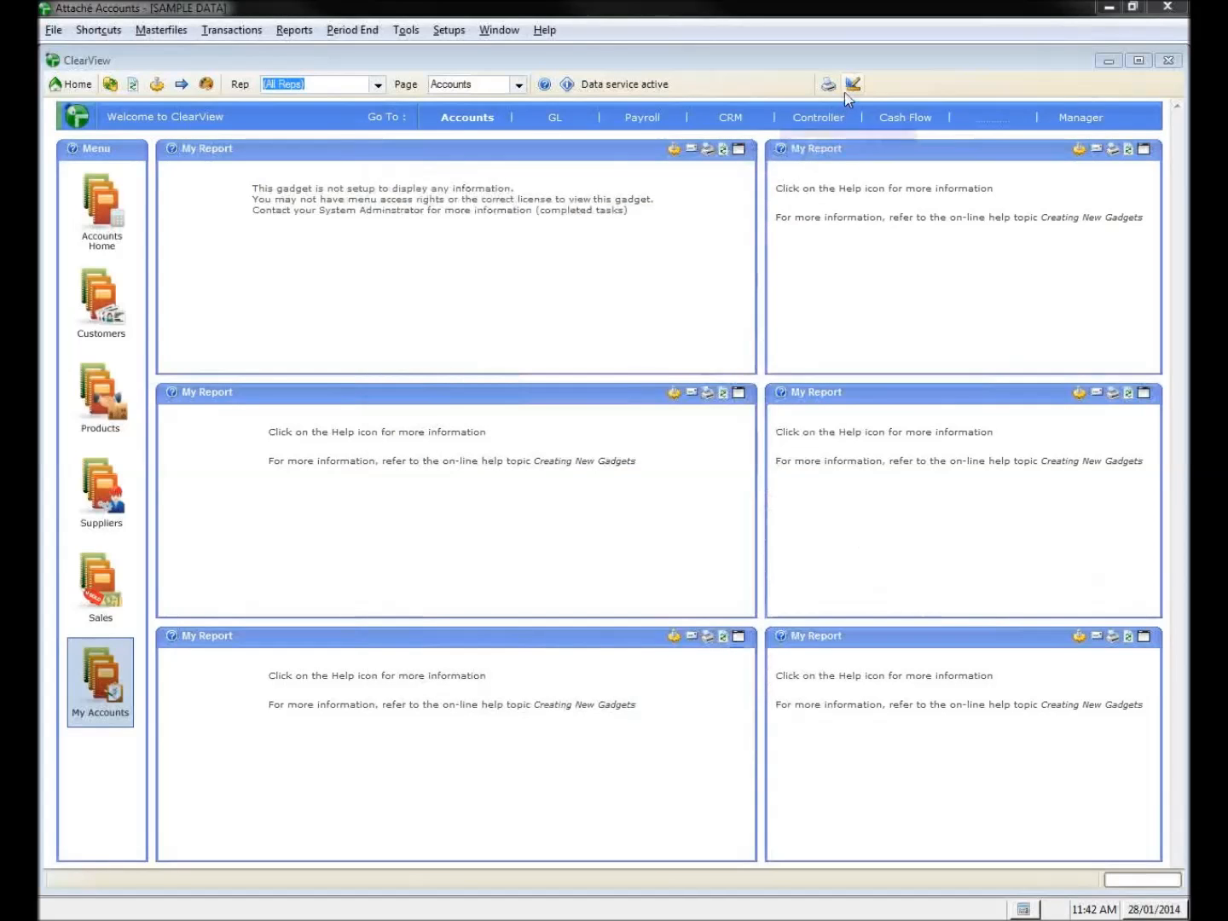
# - Rename the custom report BI Enquiry My Crm To Do - Copy (1) as zzz Completed tasks and close the Report Designer
pyautogui.click(851, 83)
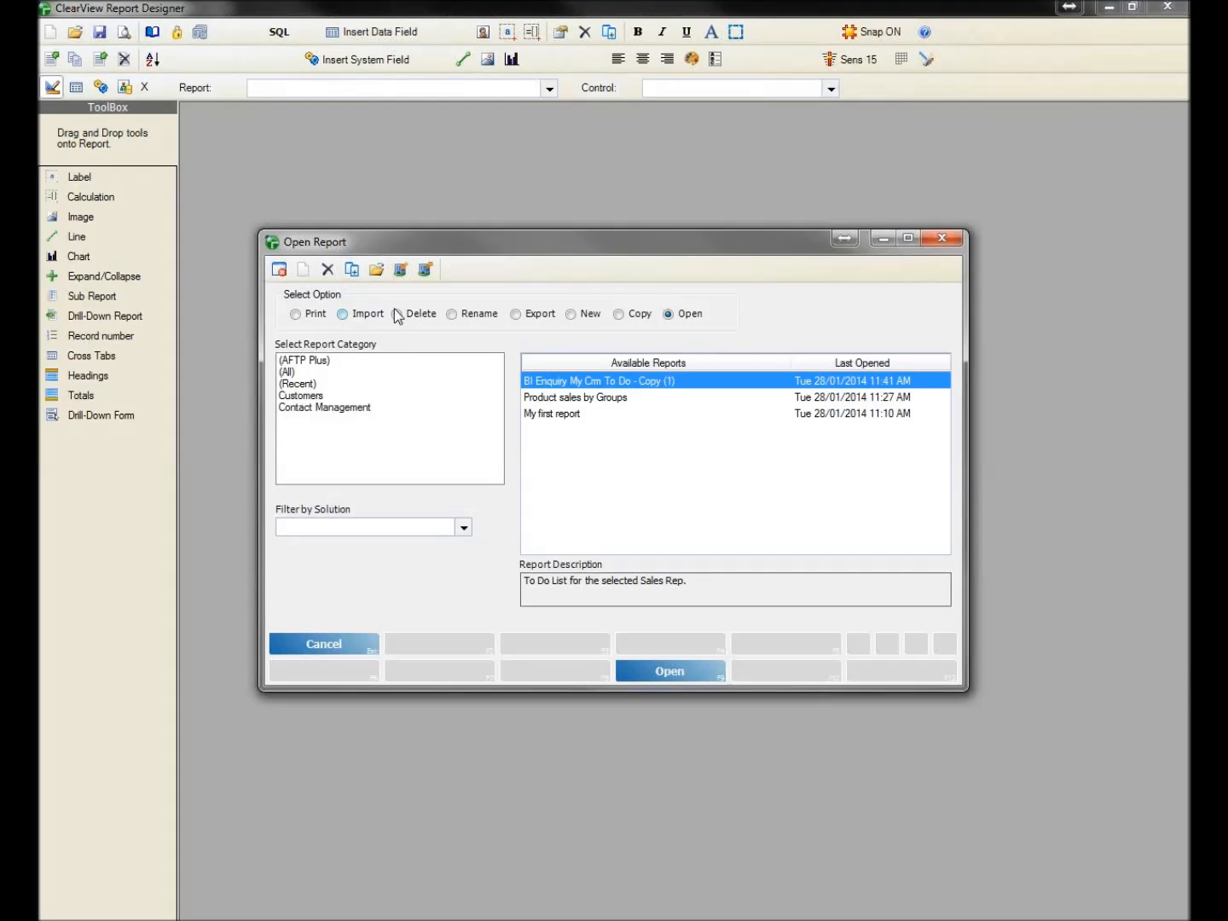
pyautogui.click(630, 316)
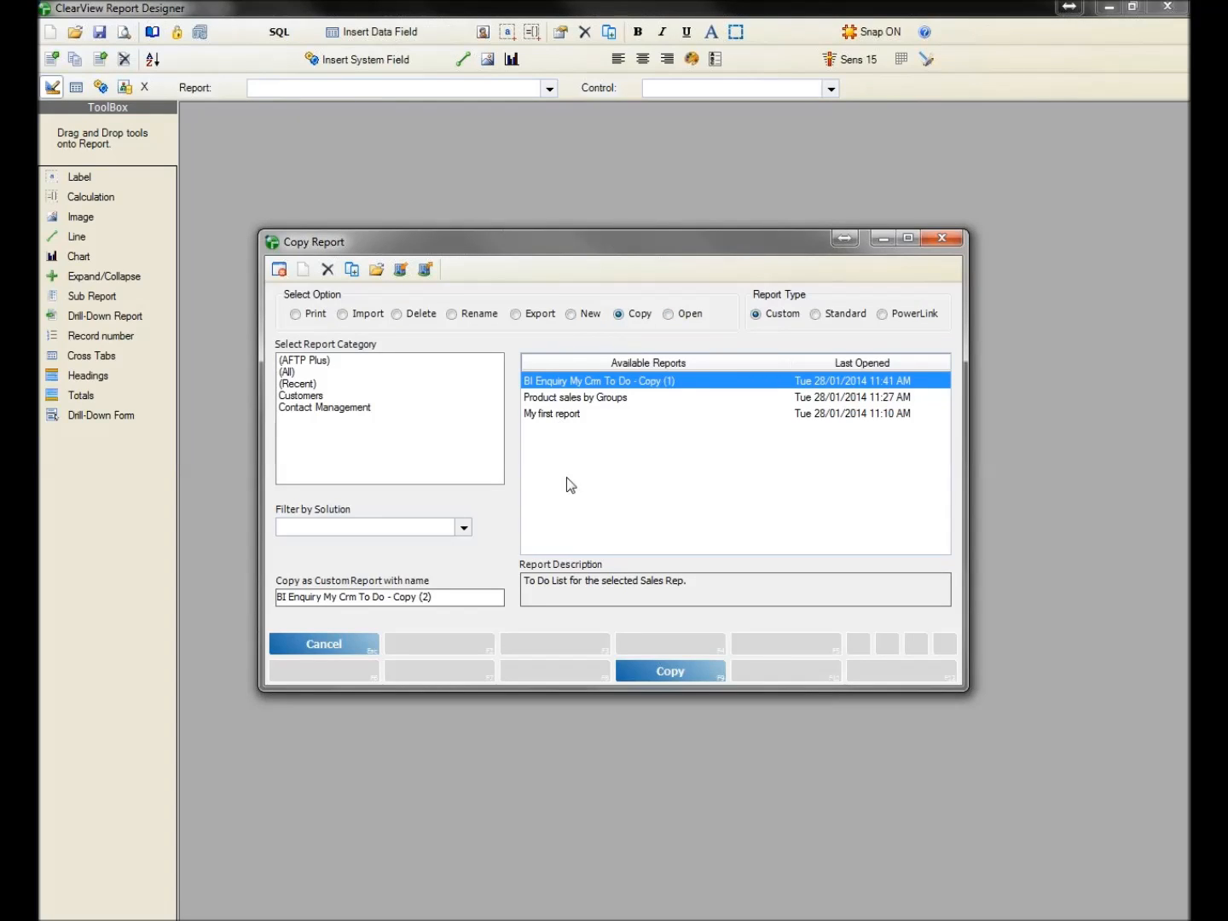
pyautogui.click(452, 315)
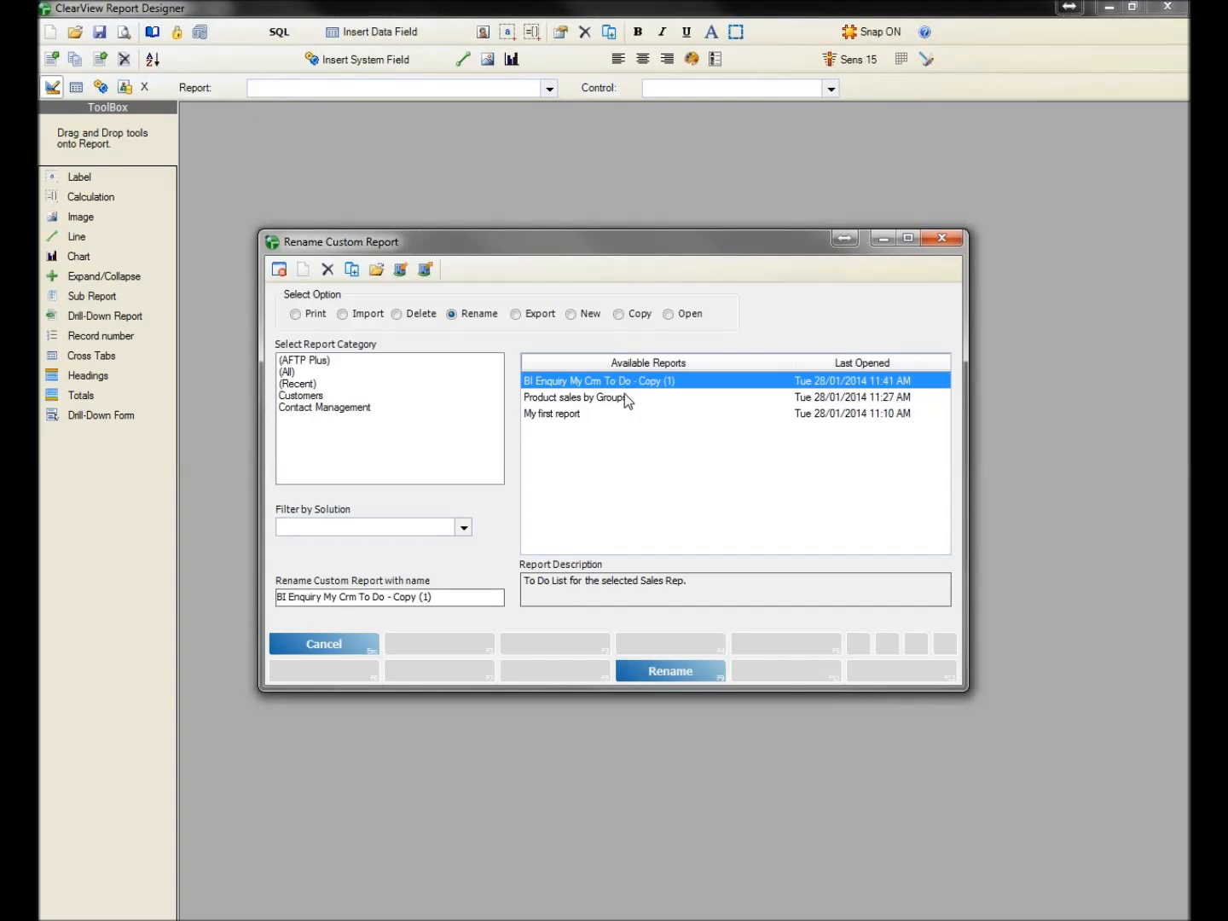
pyautogui.moveTo(459, 597); pyautogui.dragTo(239, 606)
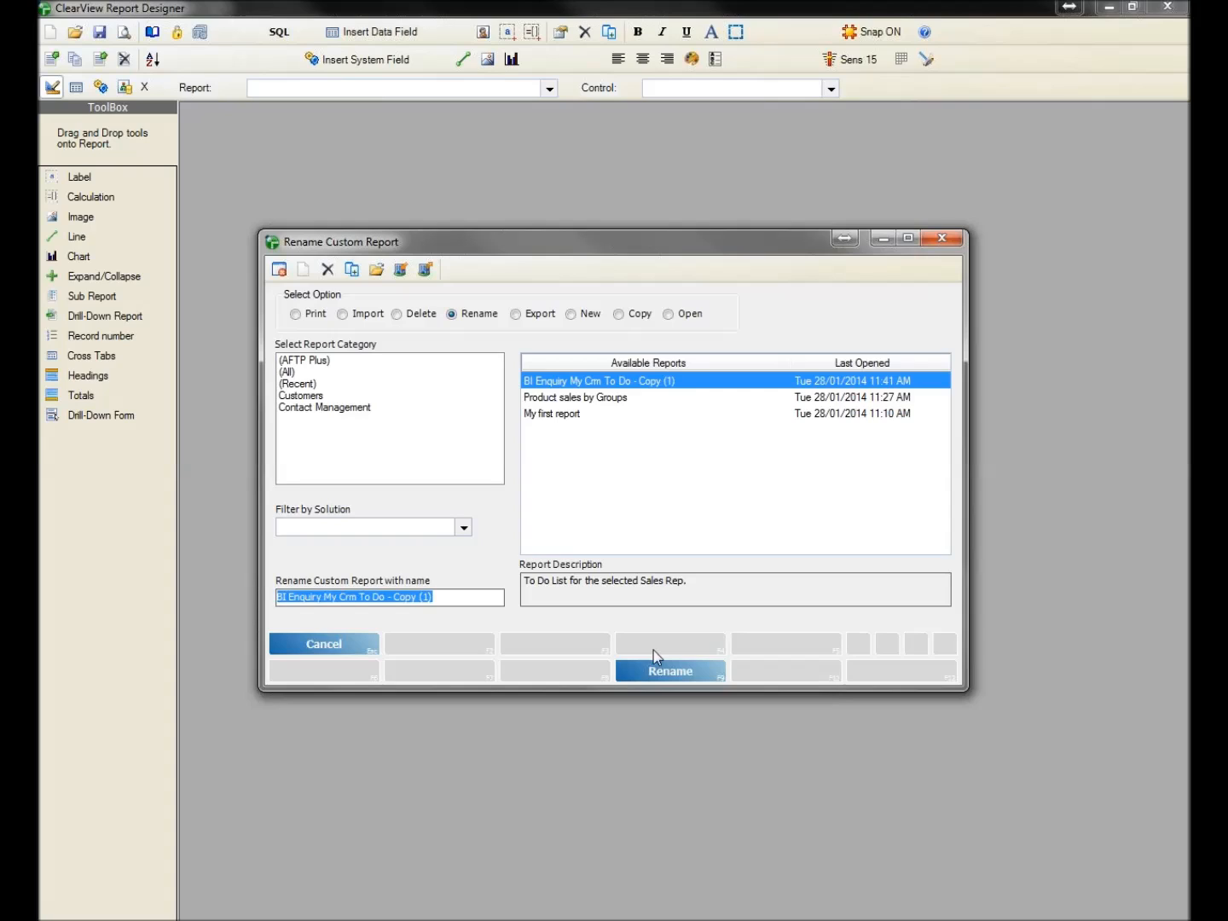
pyautogui.write('zzz Completed tasks')
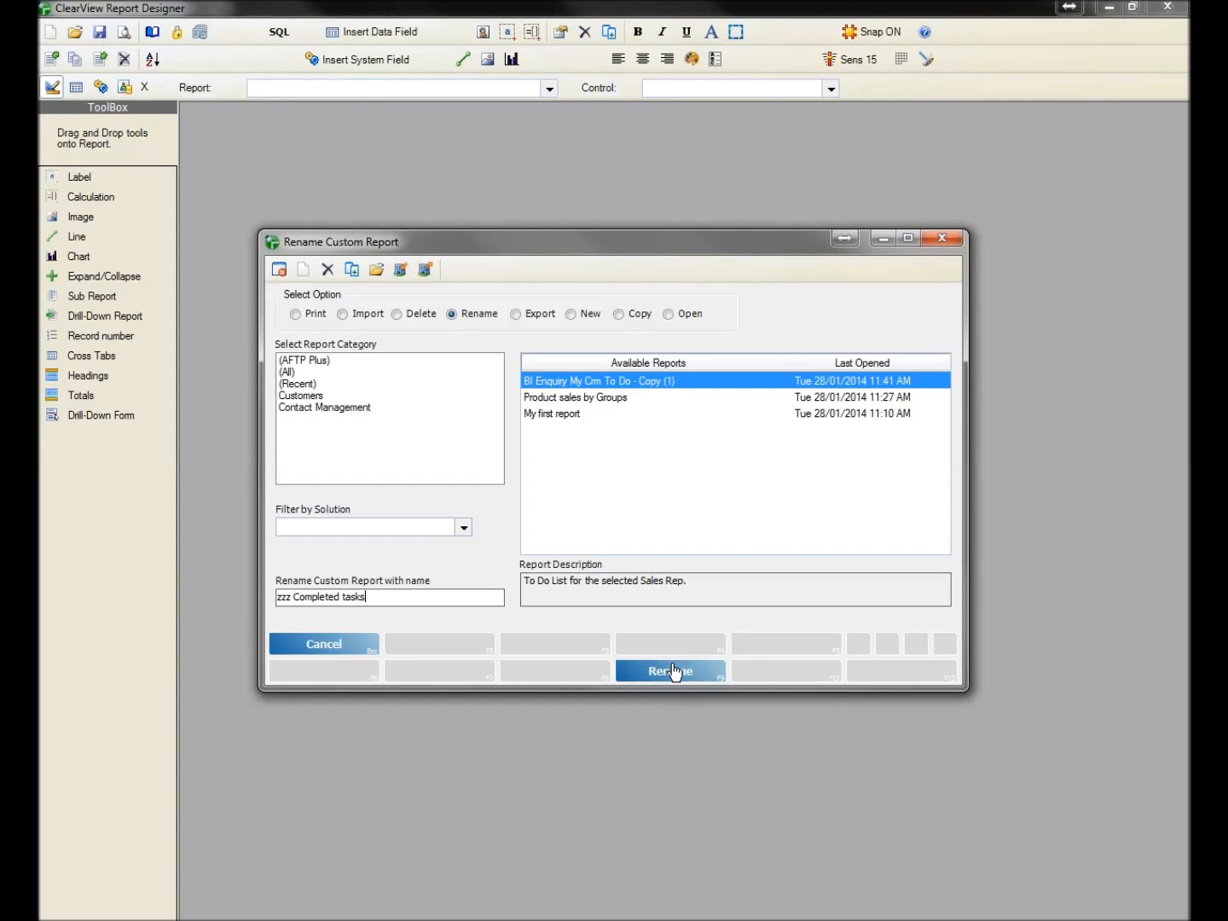
pyautogui.click(670, 667)
pyautogui.click(323, 650)
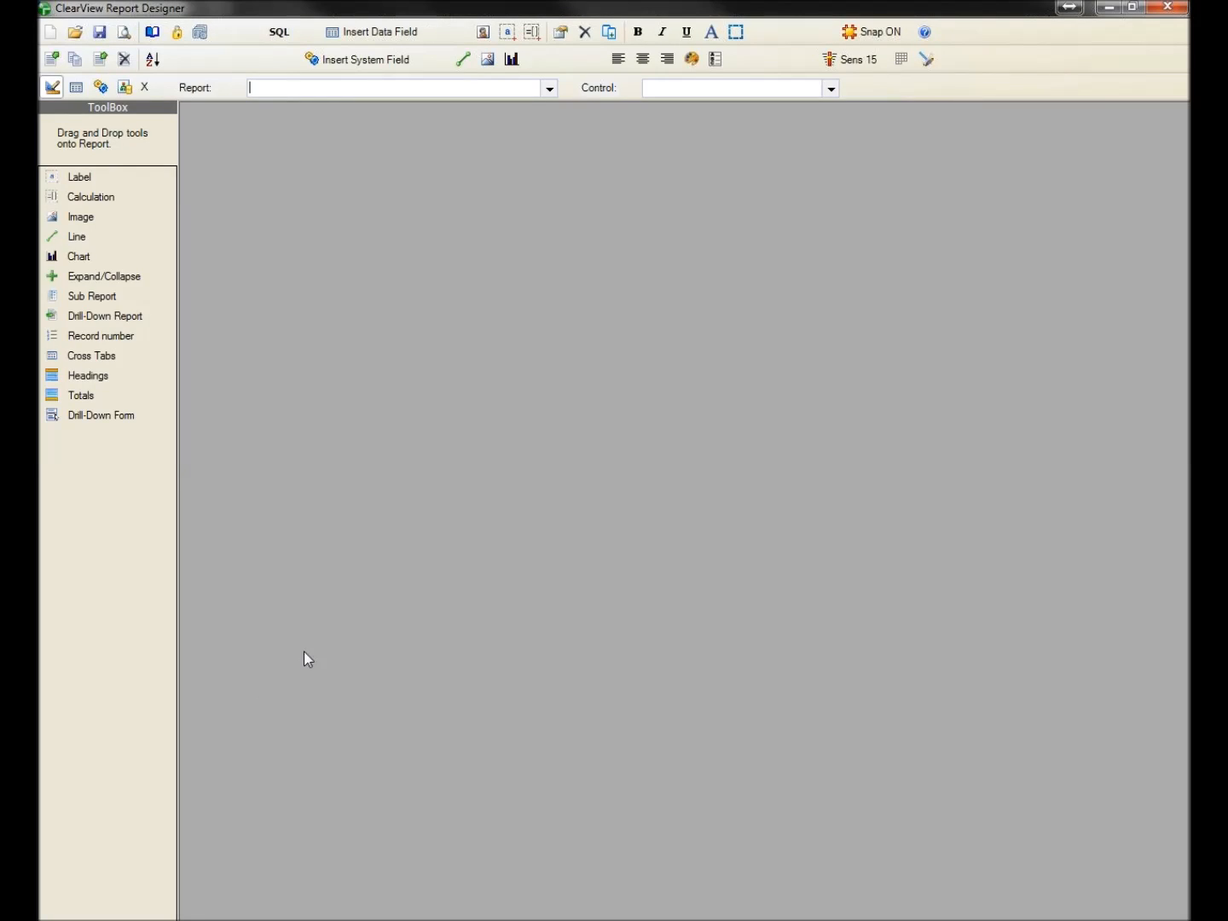
pyautogui.click(1168, 11)
# - Set the first My Report gadget's data source to zzz Completed tasks and save the gadget properties
pyautogui.click(671, 147)
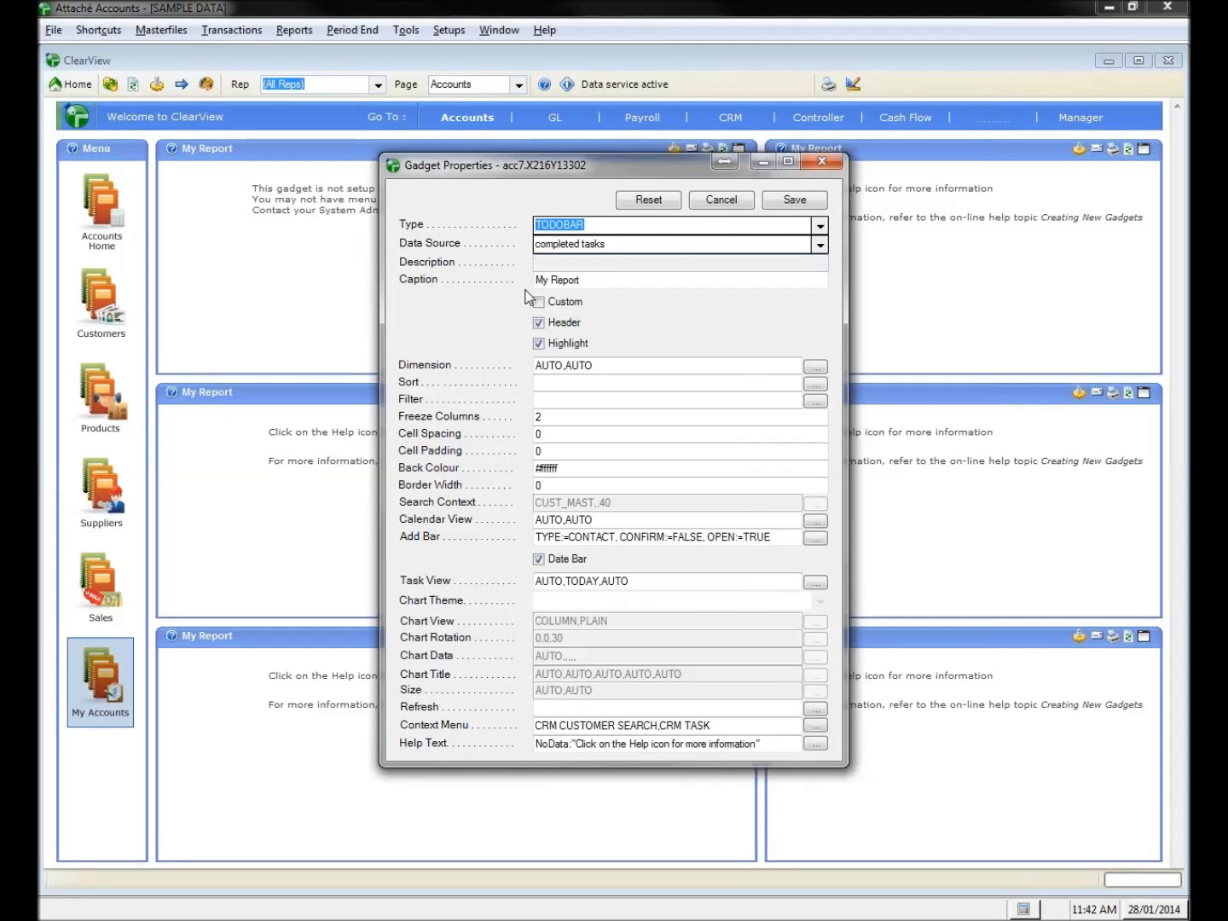
pyautogui.click(821, 245)
pyautogui.moveTo(820, 300); pyautogui.dragTo(820, 617)
pyautogui.click(704, 653)
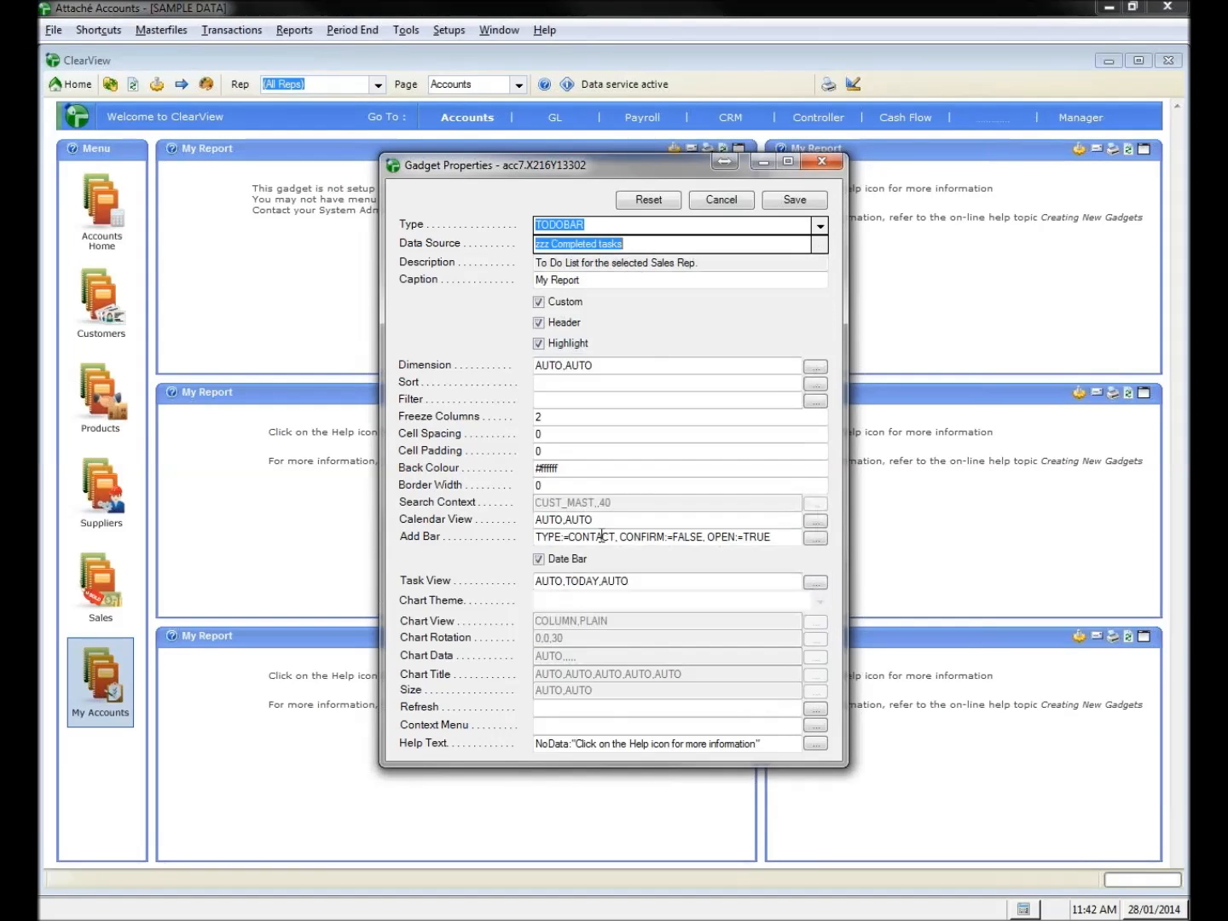
pyautogui.click(782, 201)
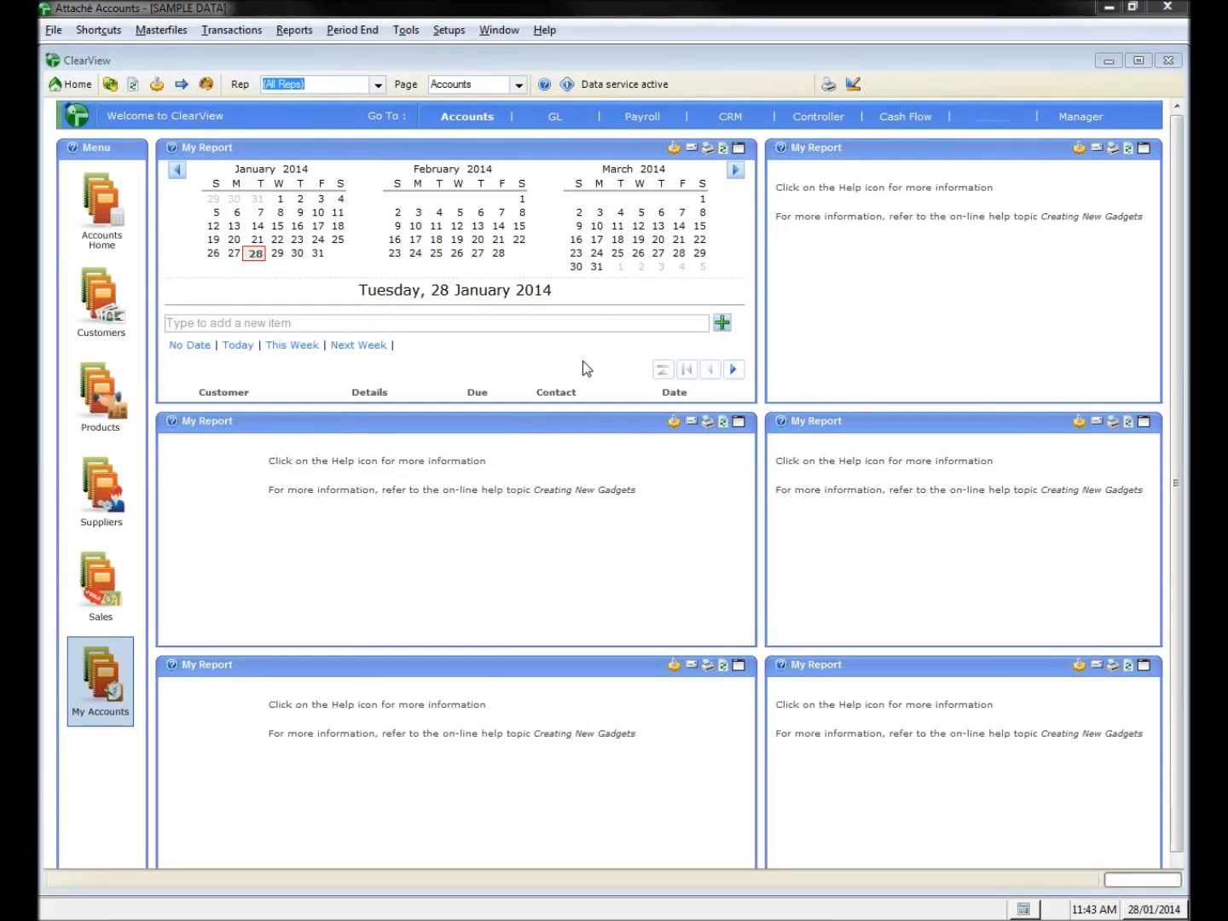
# - Show the completed tasks gadget in full screen view
pyautogui.rightClick(582, 366)
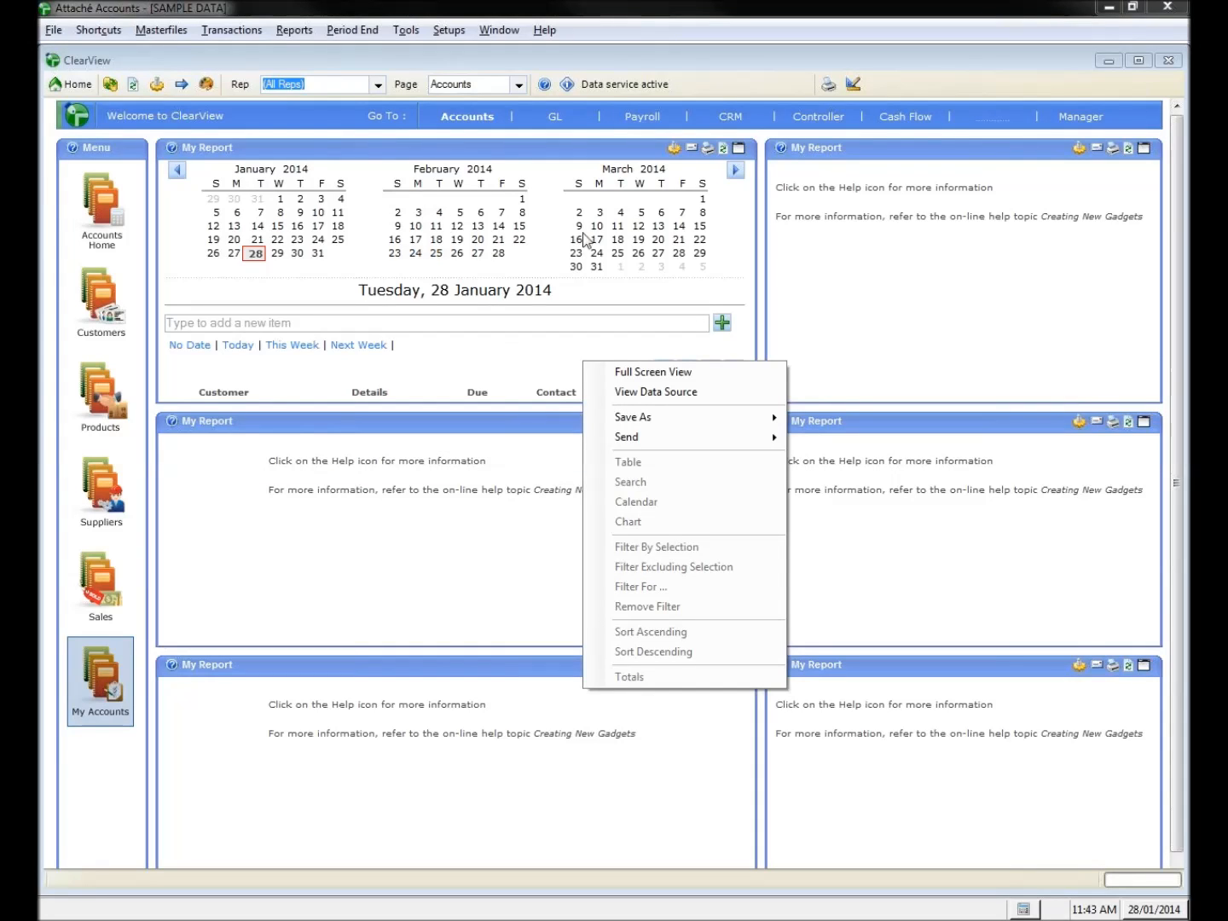
pyautogui.click(511, 370)
pyautogui.rightClick(511, 365)
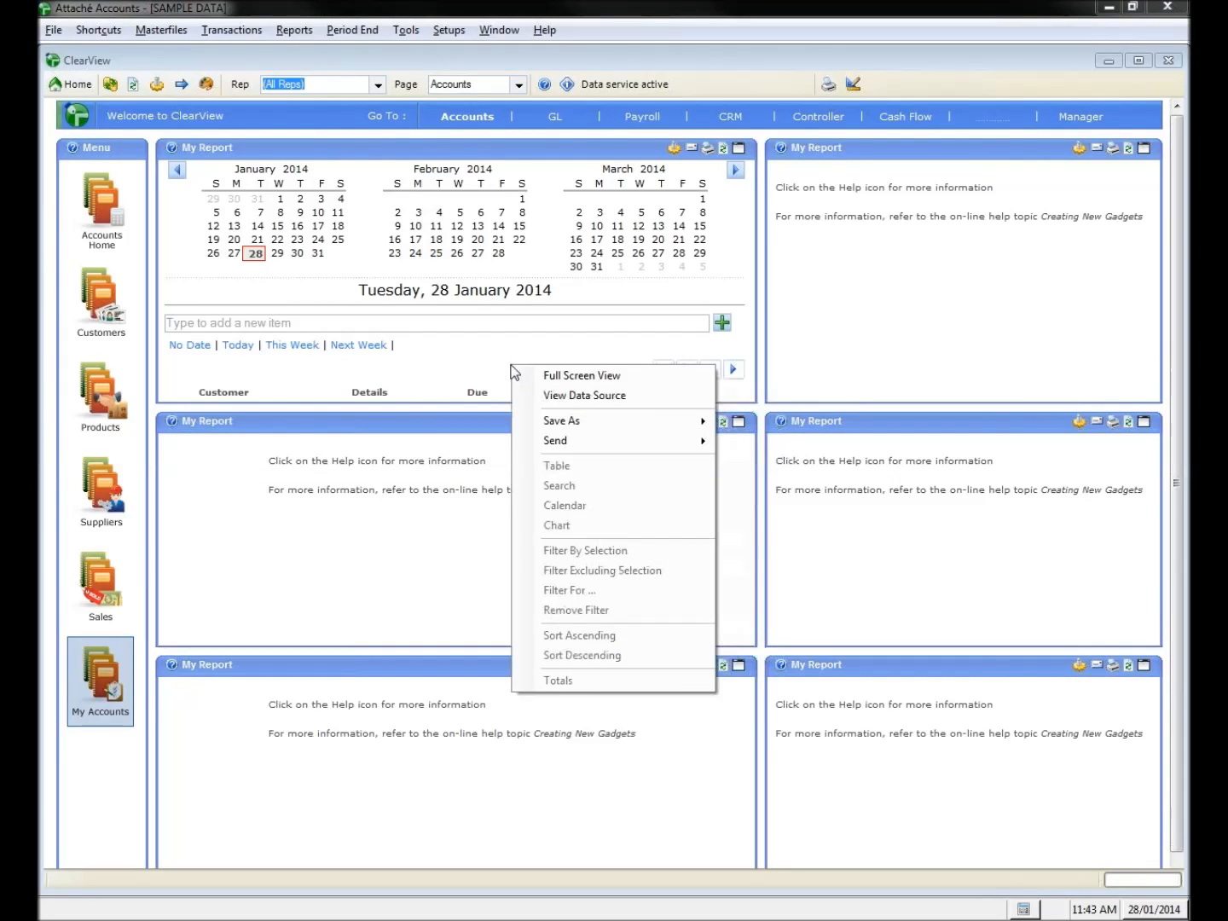
pyautogui.click(570, 381)
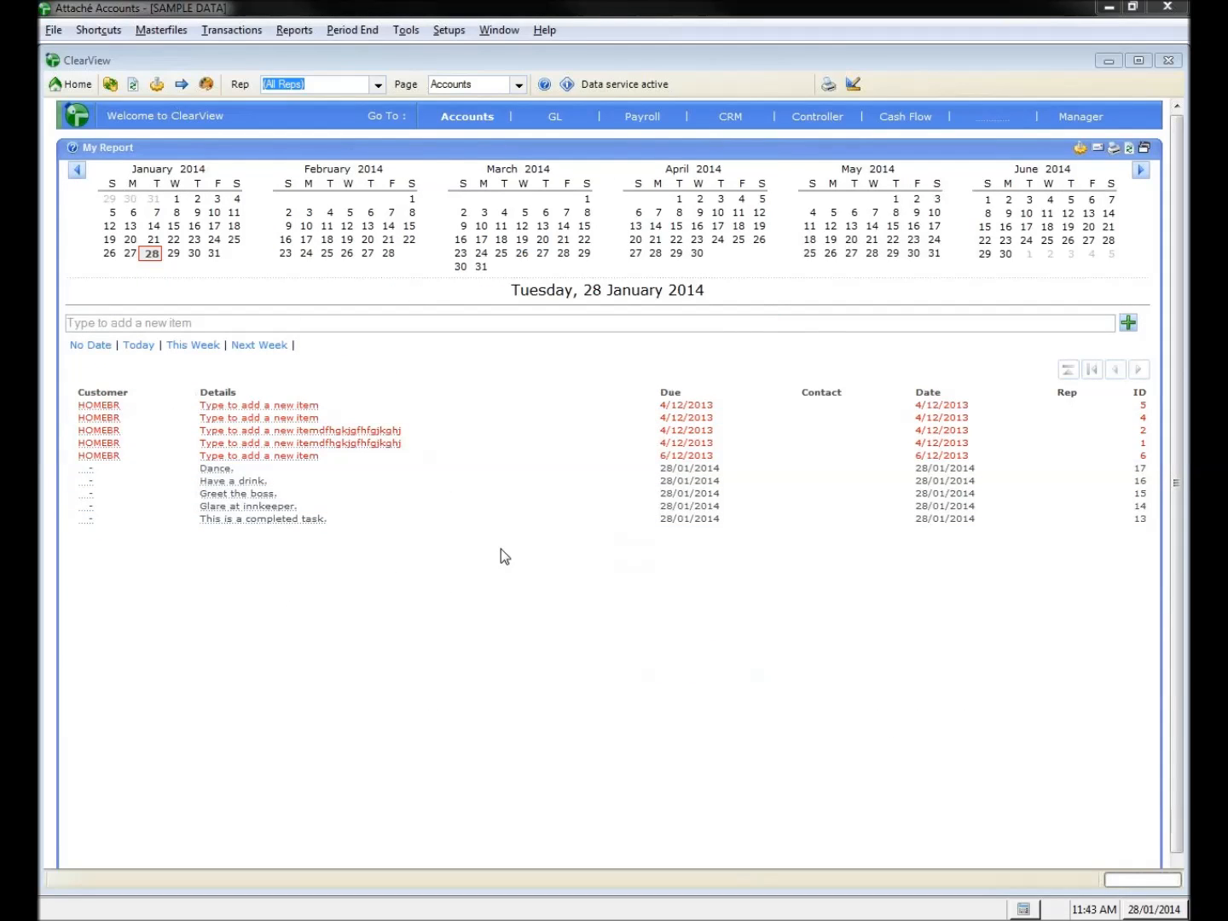
# - Close ClearView and reopen its dashboard on the Accounts Home page
pyautogui.click(1168, 60)
pyautogui.click(157, 30)
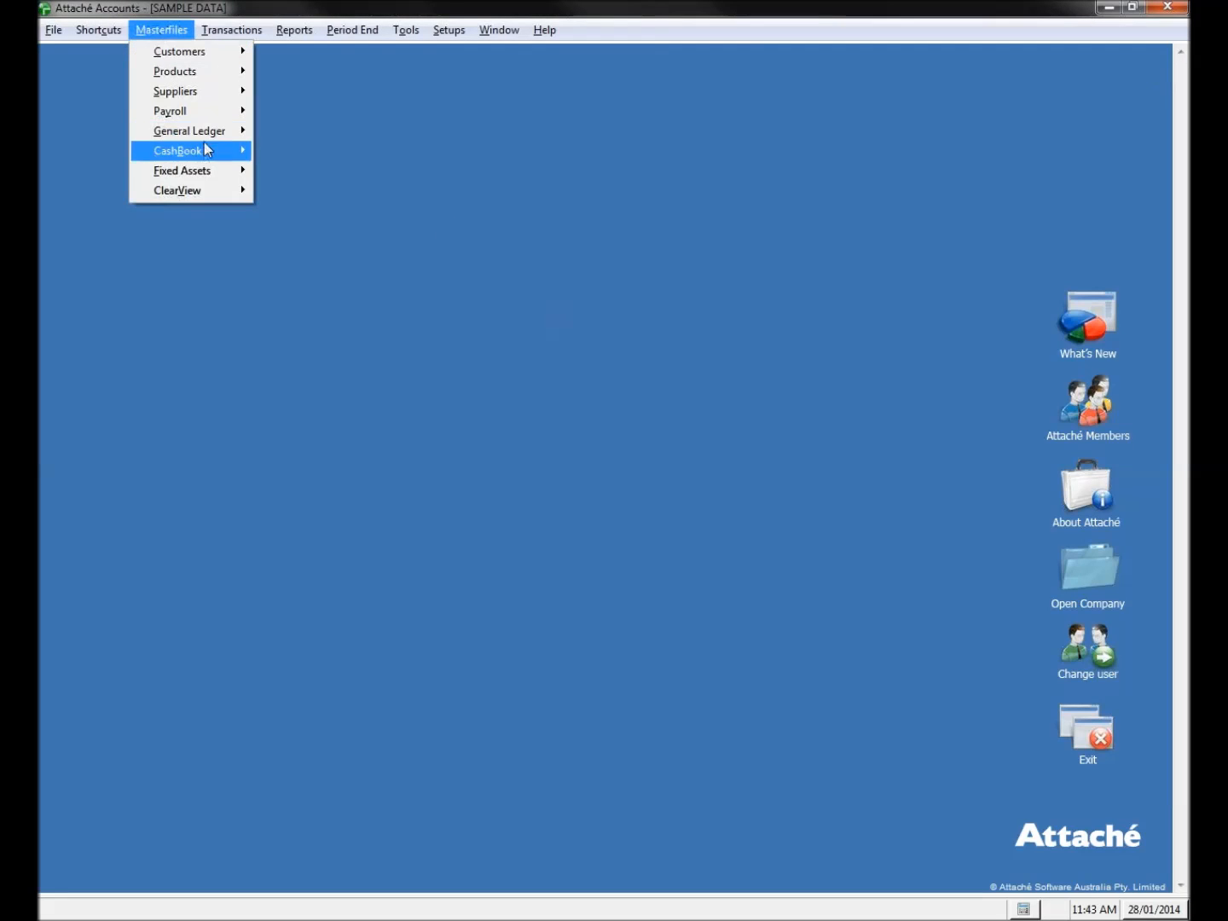
pyautogui.moveTo(206, 191)
pyautogui.moveTo(294, 191)
pyautogui.click(442, 191)
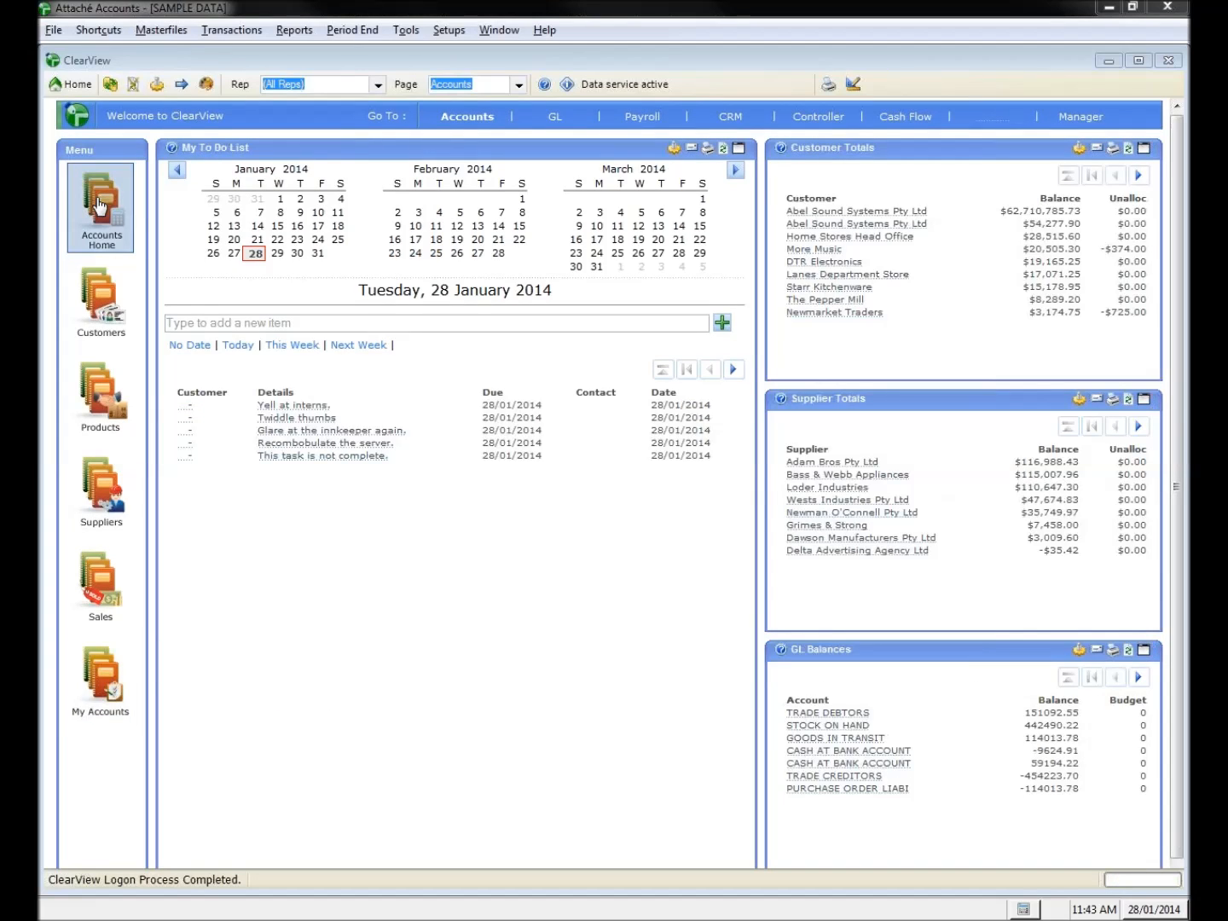
# - Mark the task Twiddle thumbs in My To Do List as complete and accept the change
pyautogui.click(307, 419)
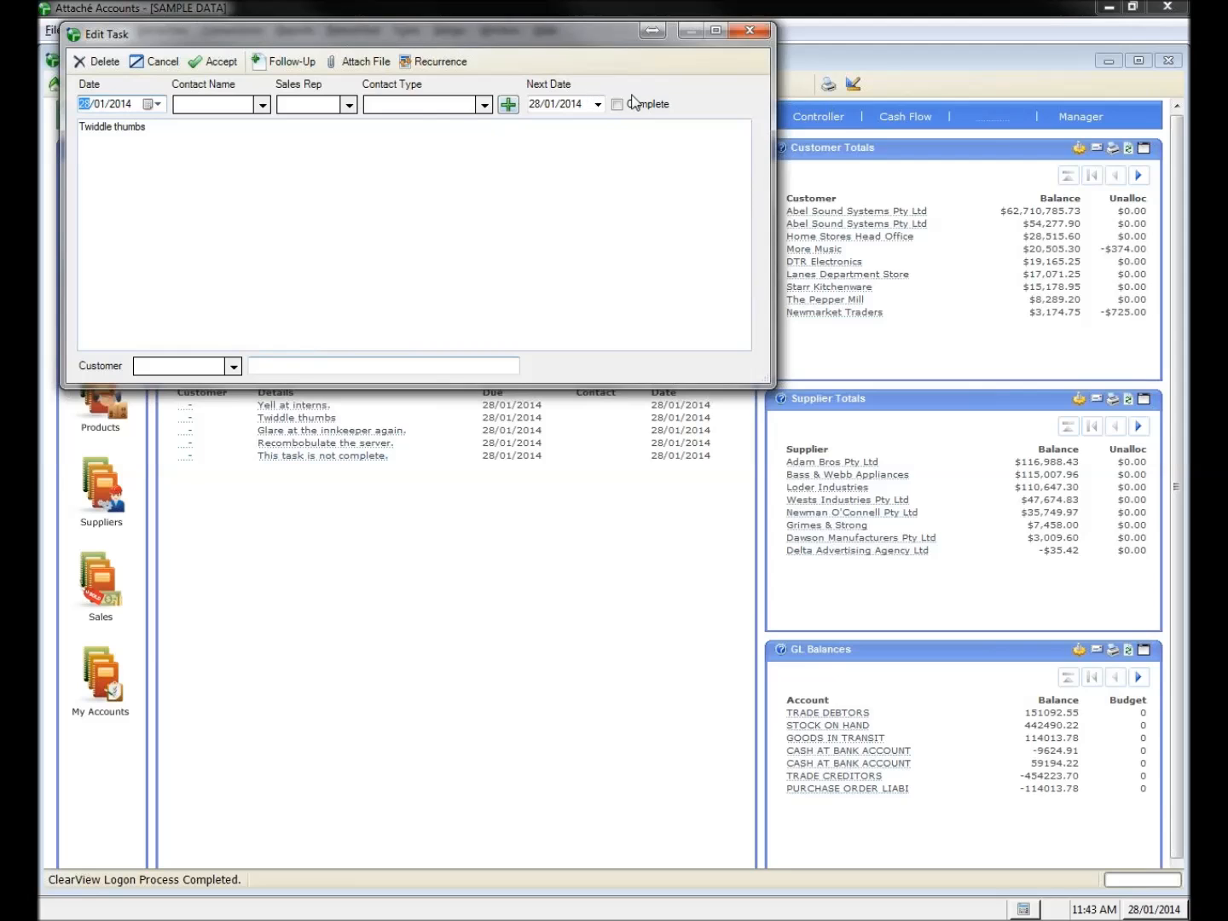
pyautogui.click(618, 103)
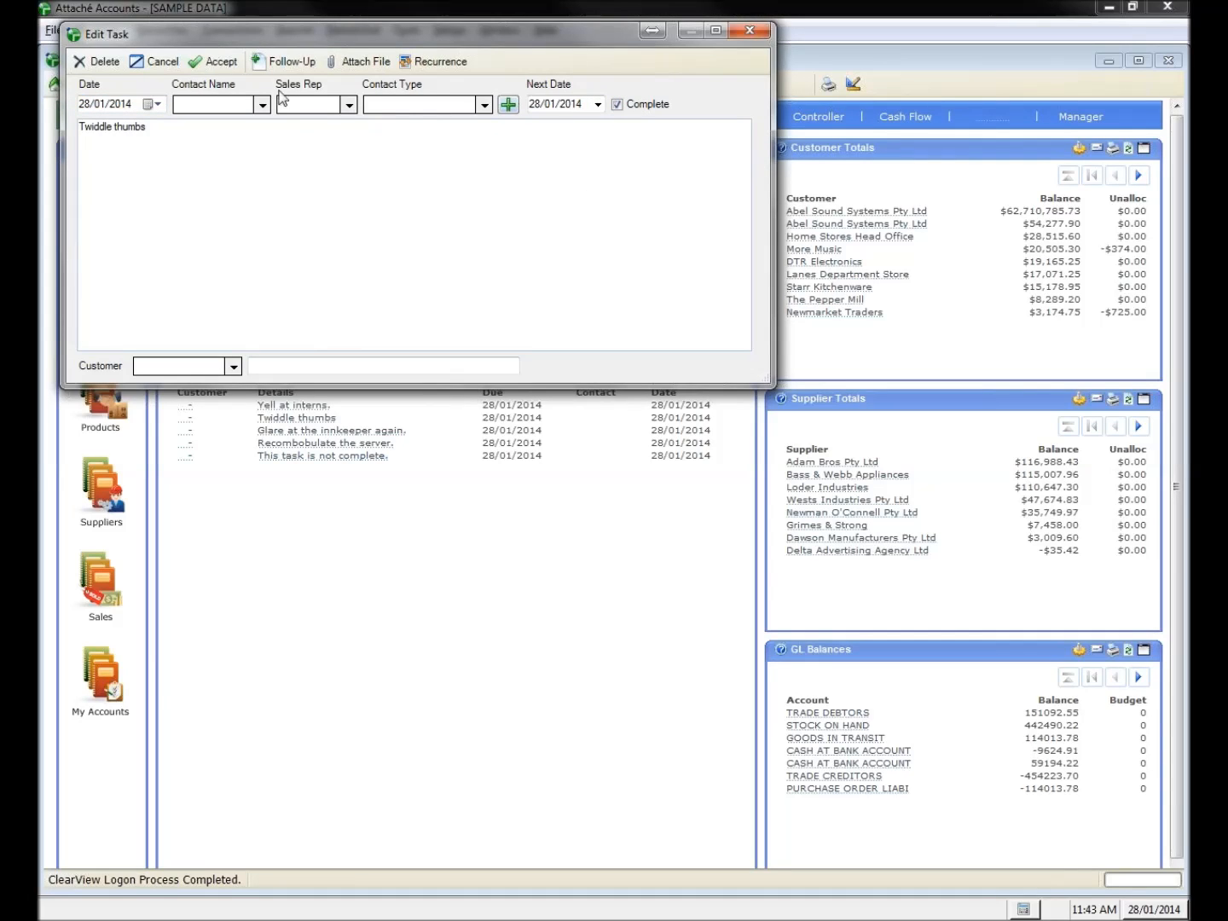
pyautogui.click(218, 63)
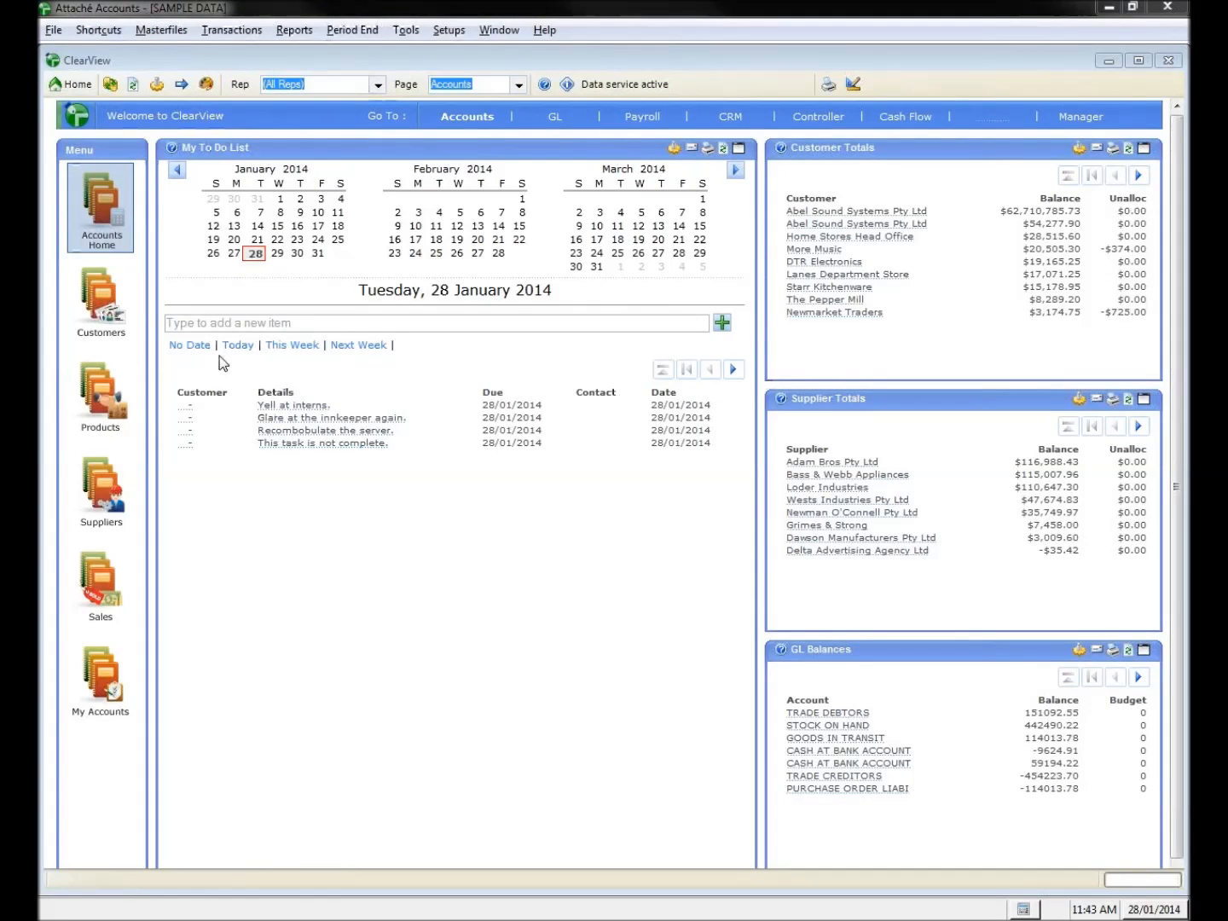
# - Open the My Accounts page and view its completed tasks gadget full screen
pyautogui.click(115, 699)
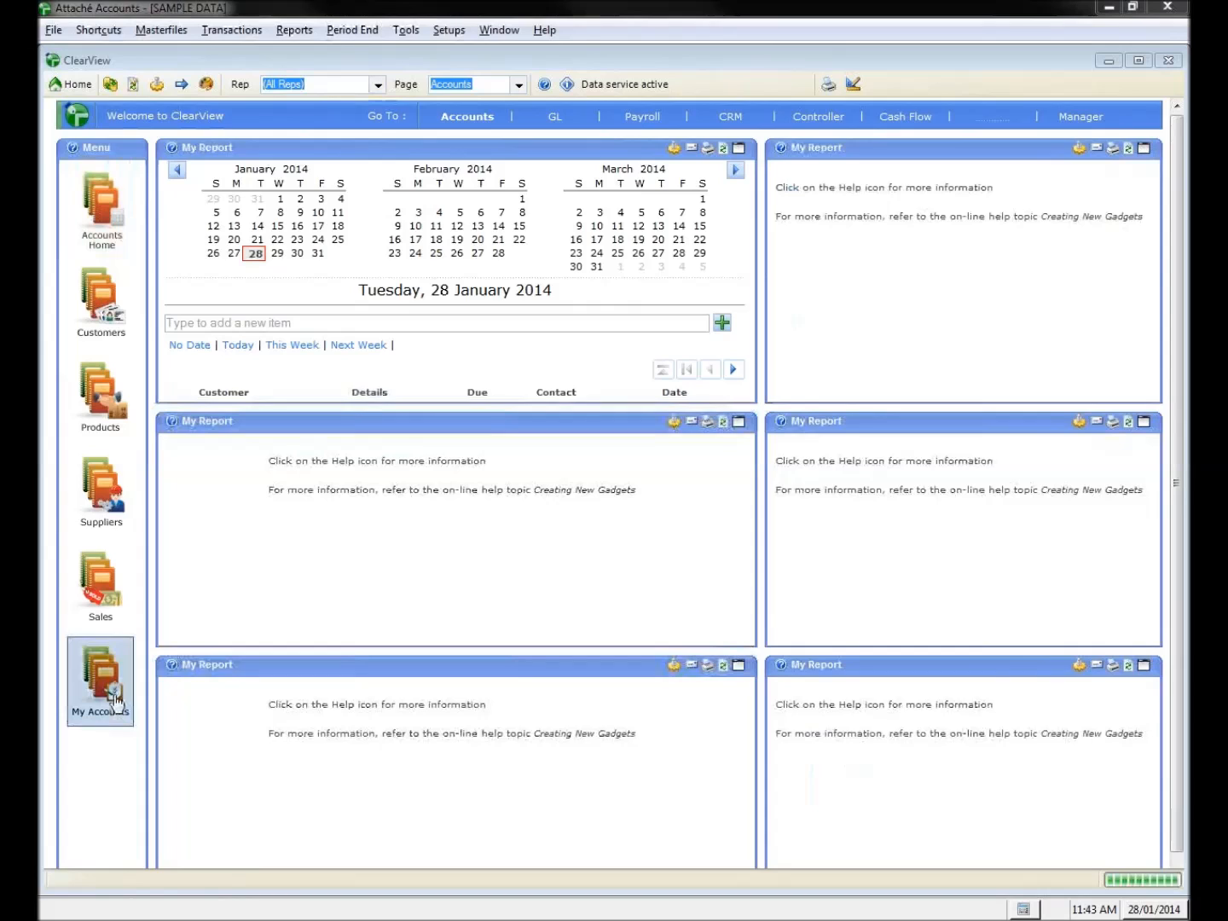
pyautogui.click(739, 149)
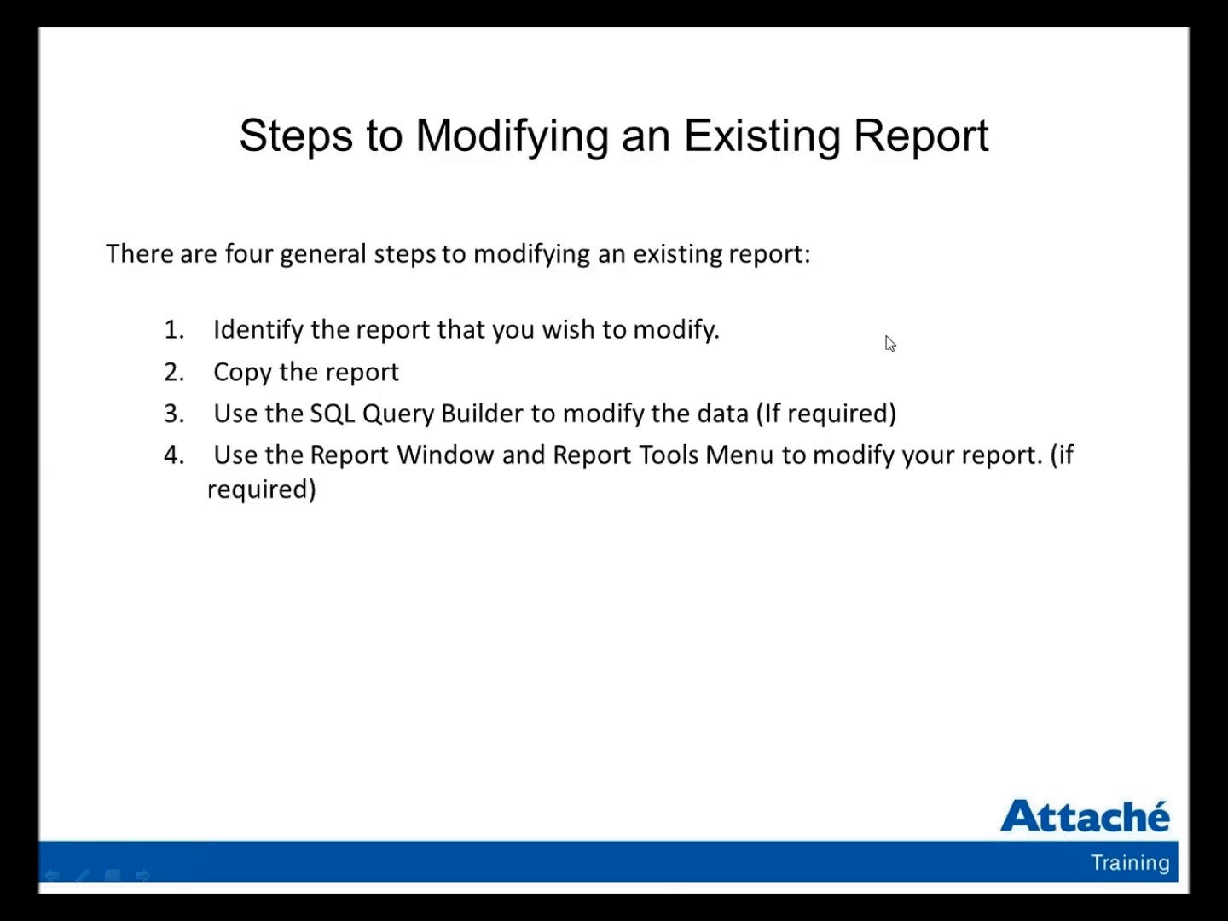
pyautogui.click(887, 335)
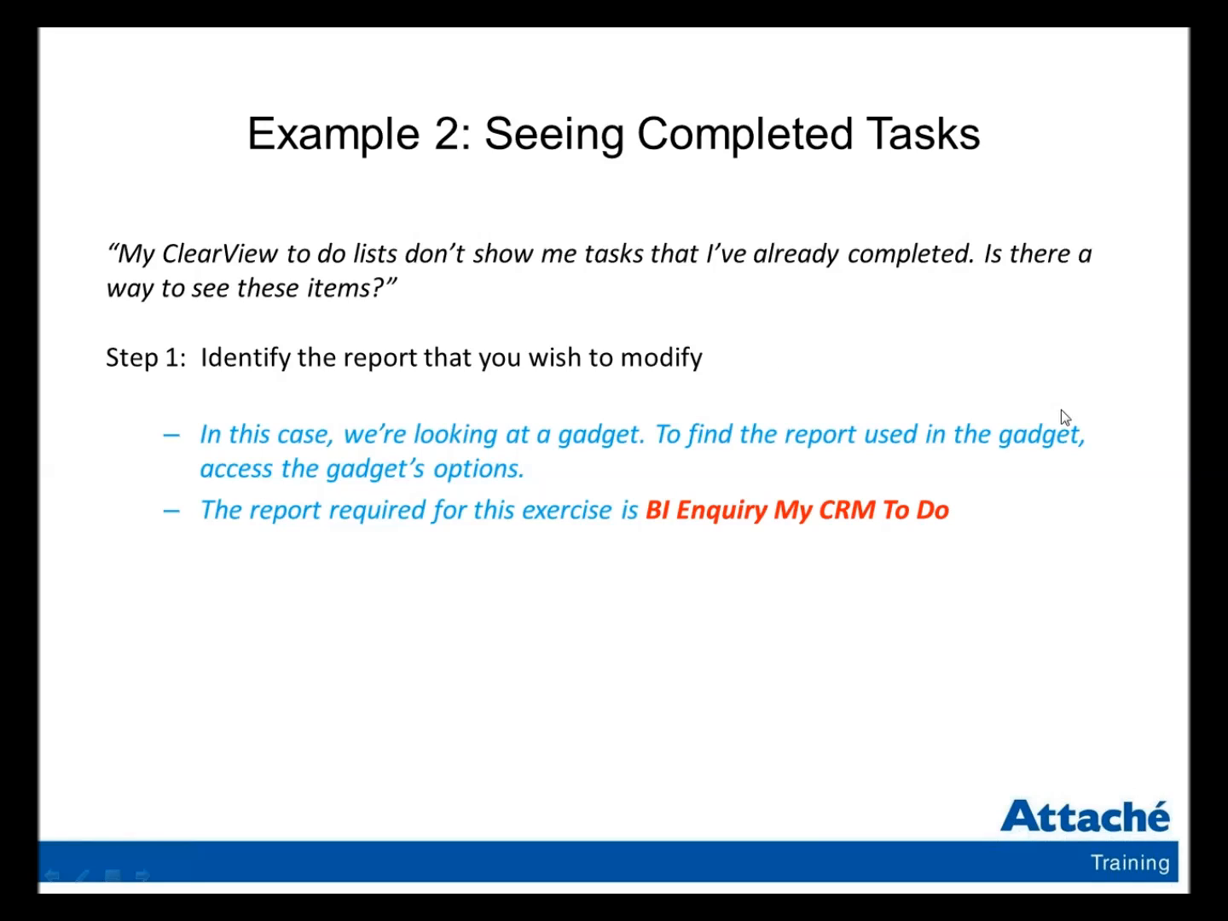
pyautogui.click(692, 380)
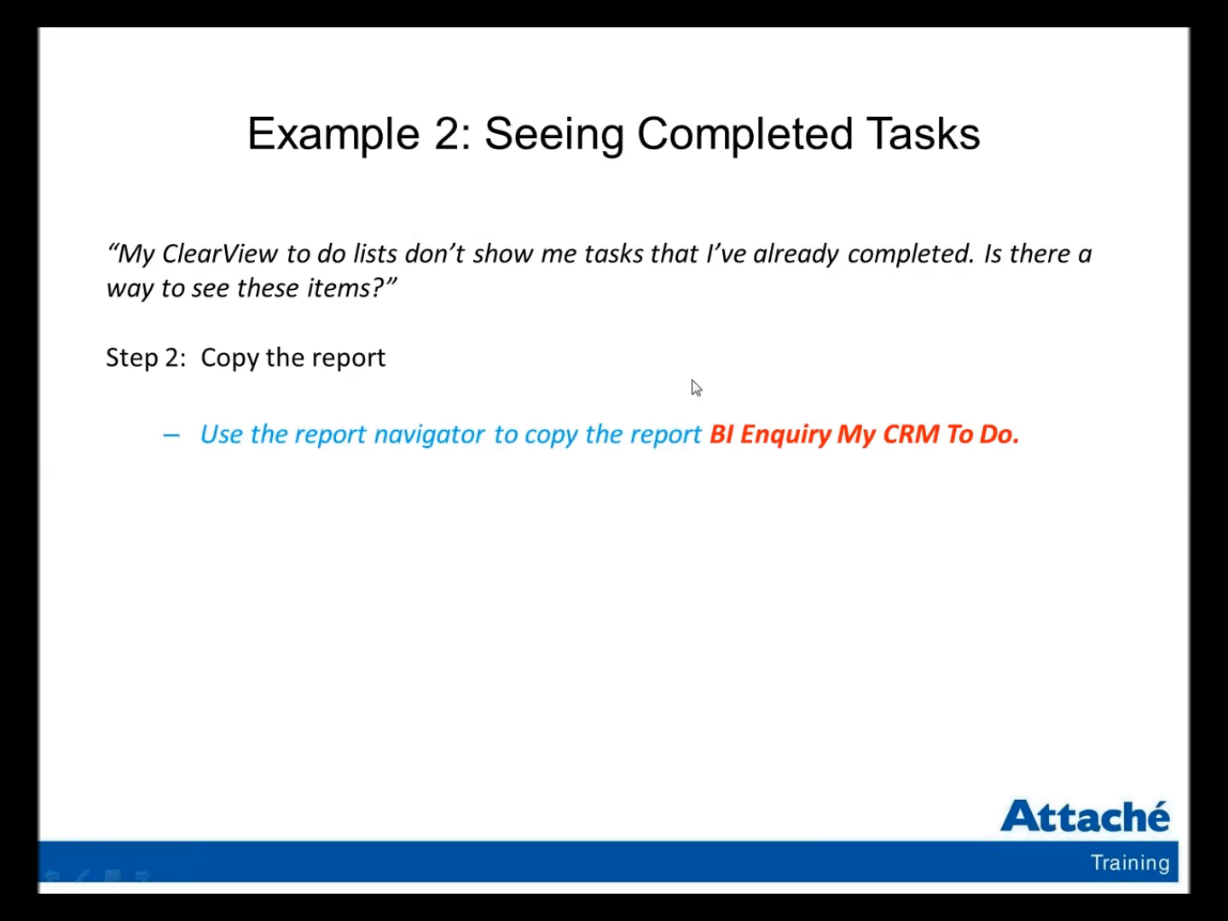